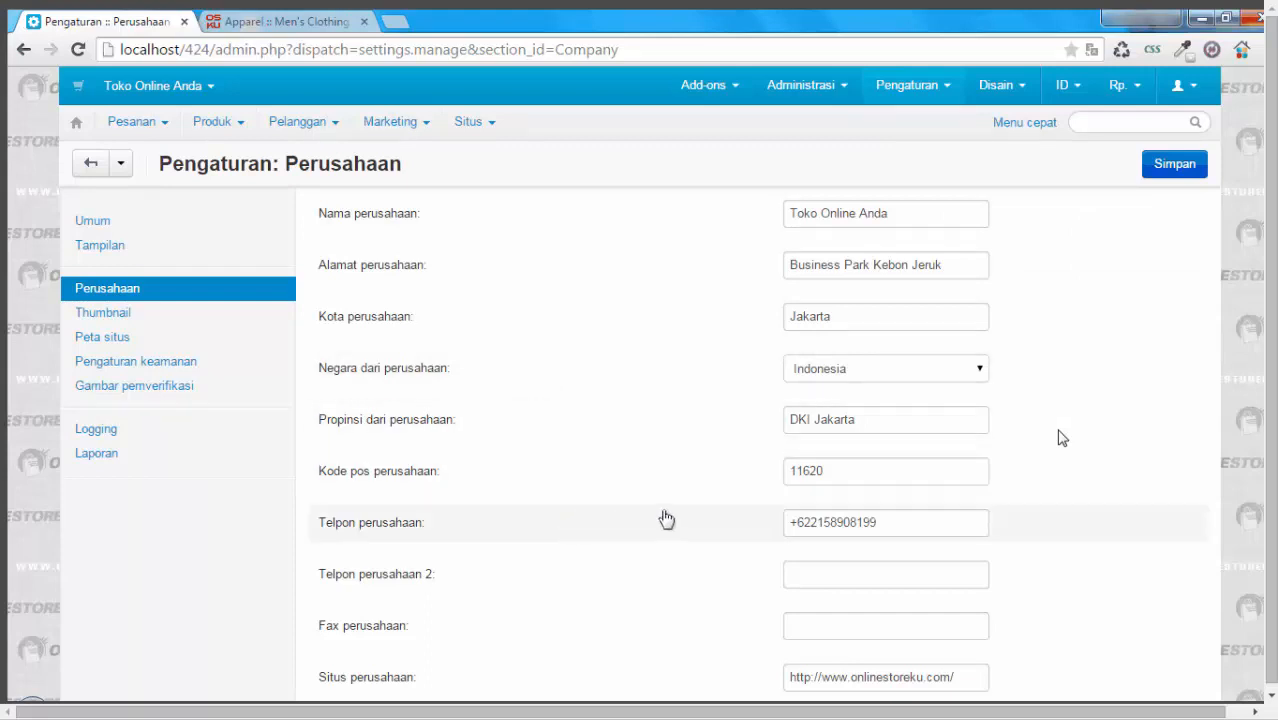
Step: Review the company settings from the address fields through the website, founding year and department e-mail fields
scroll(850, 573, down, 2)
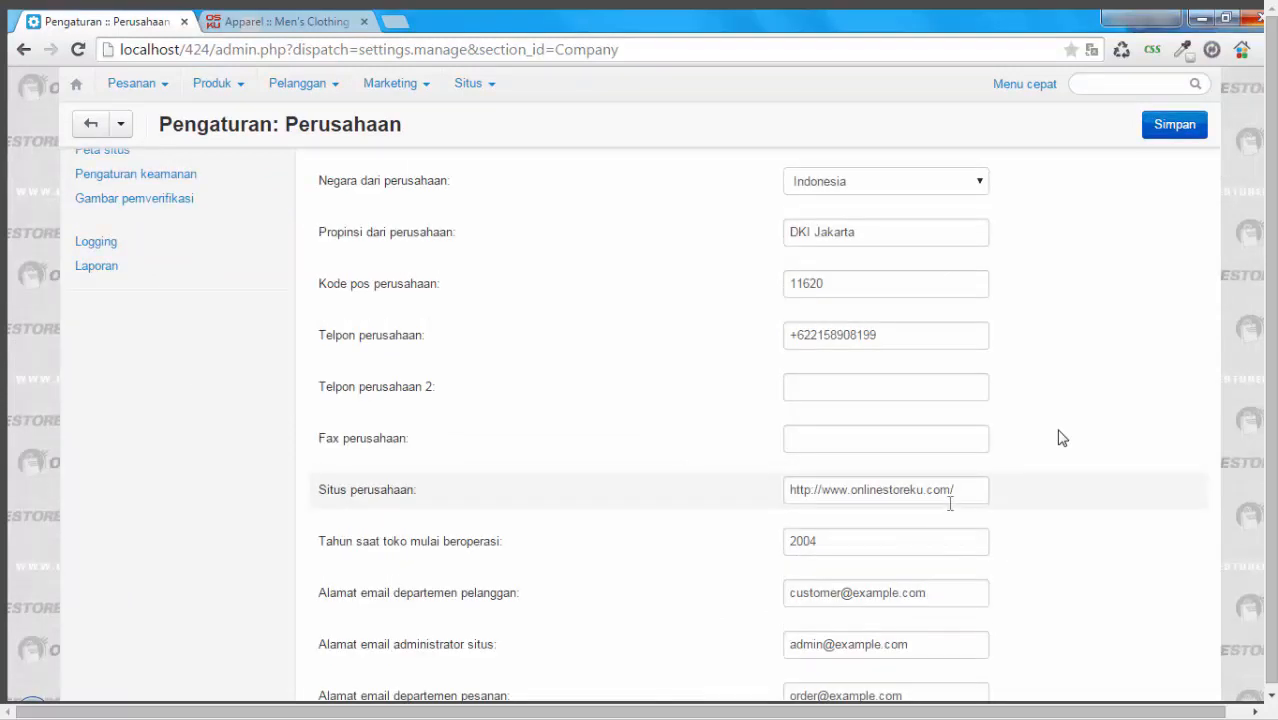
click(966, 492)
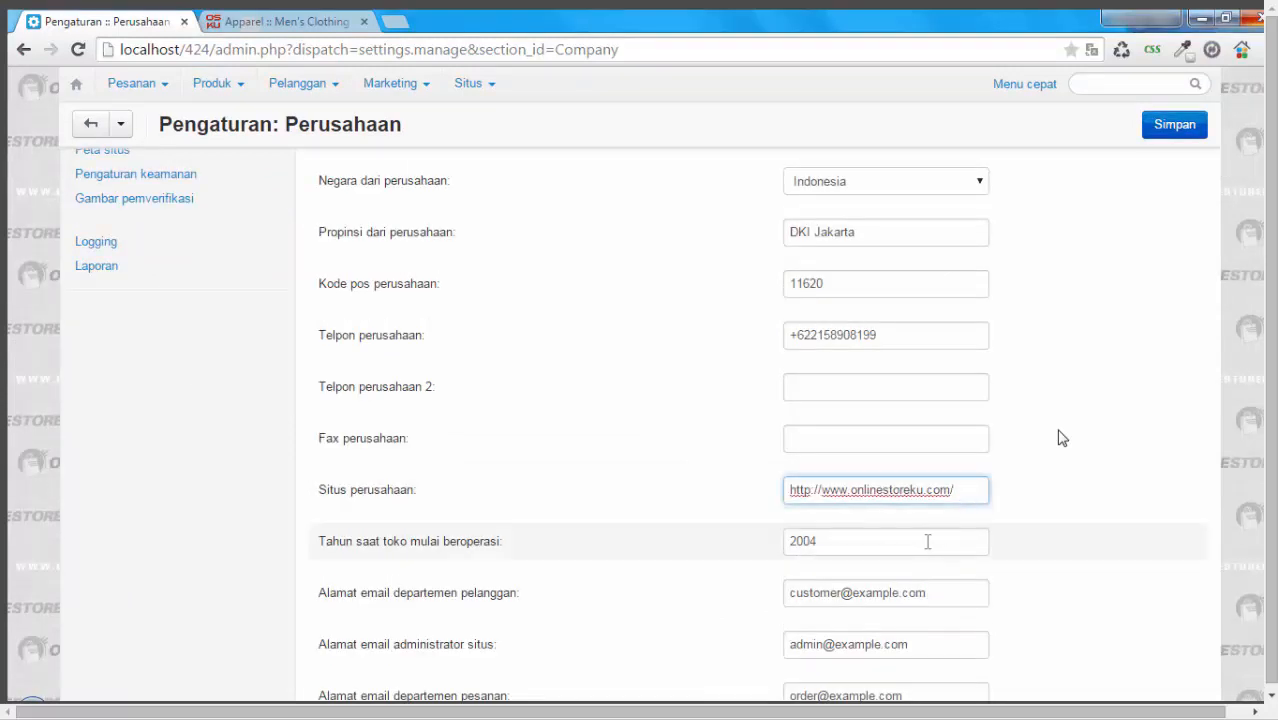
click(890, 549)
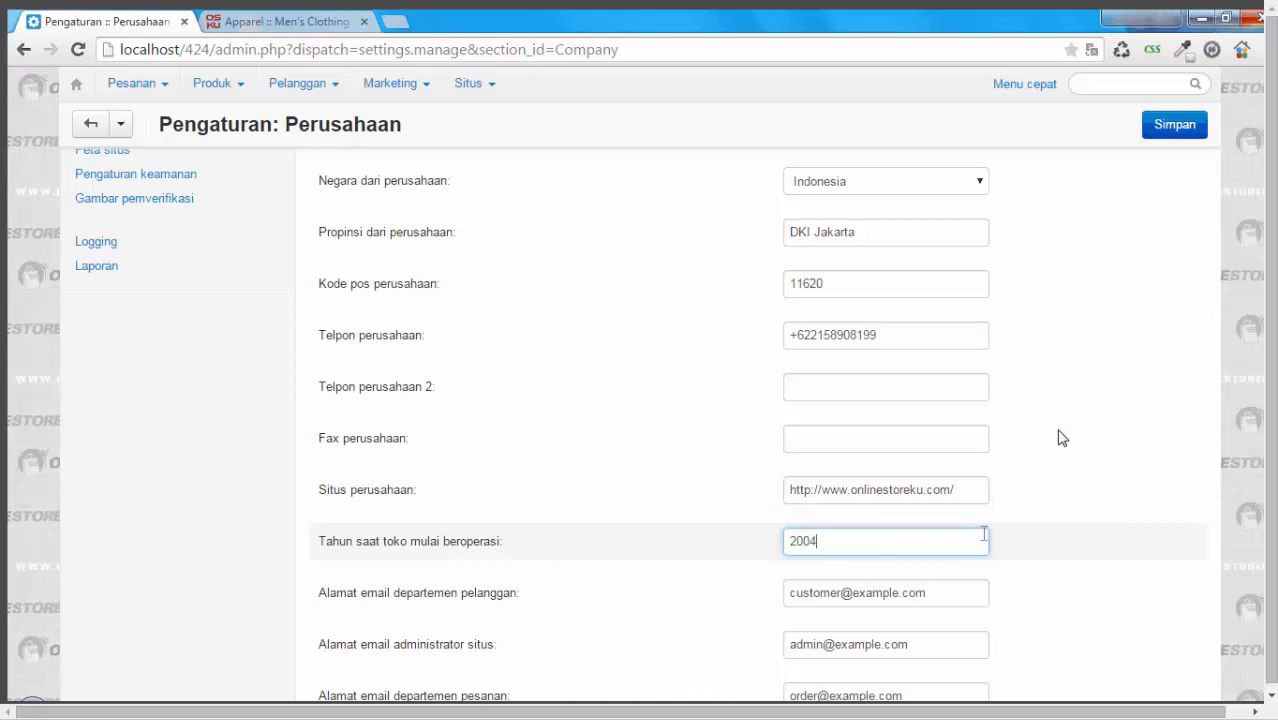
scroll(1084, 503, down, 2)
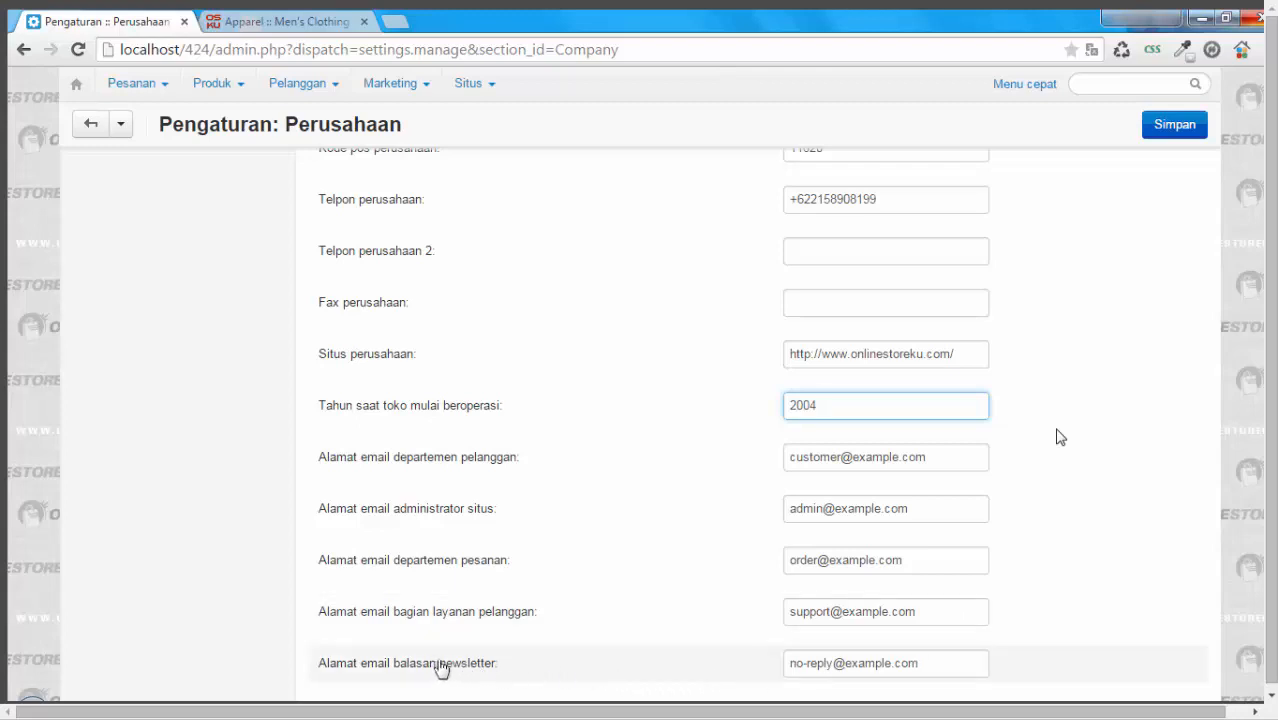
click(934, 661)
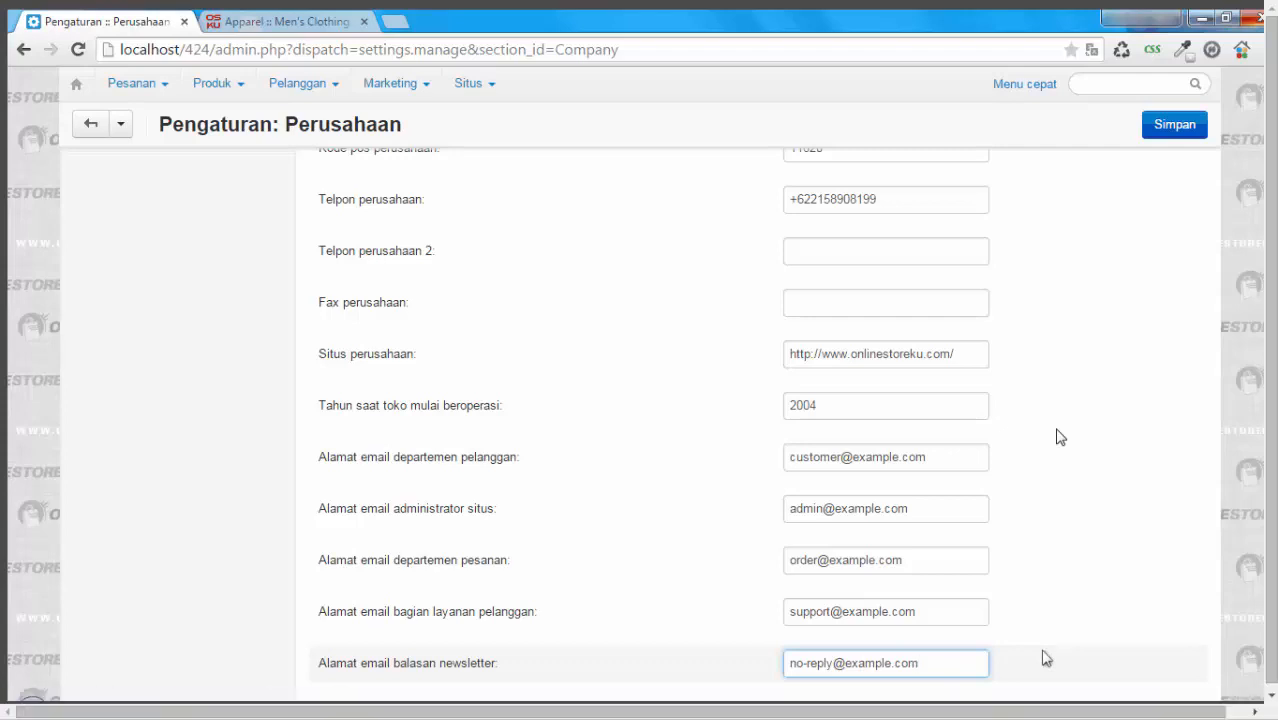
click(1069, 503)
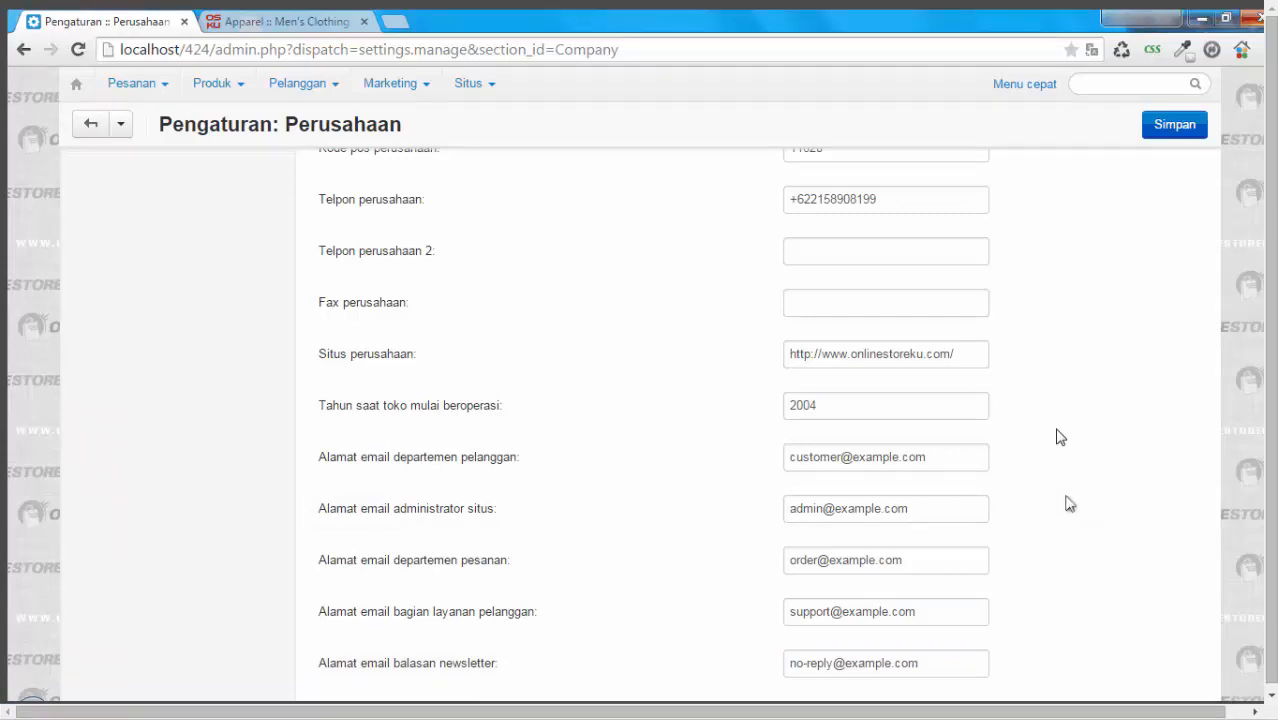
scroll(1060, 437, up, 2)
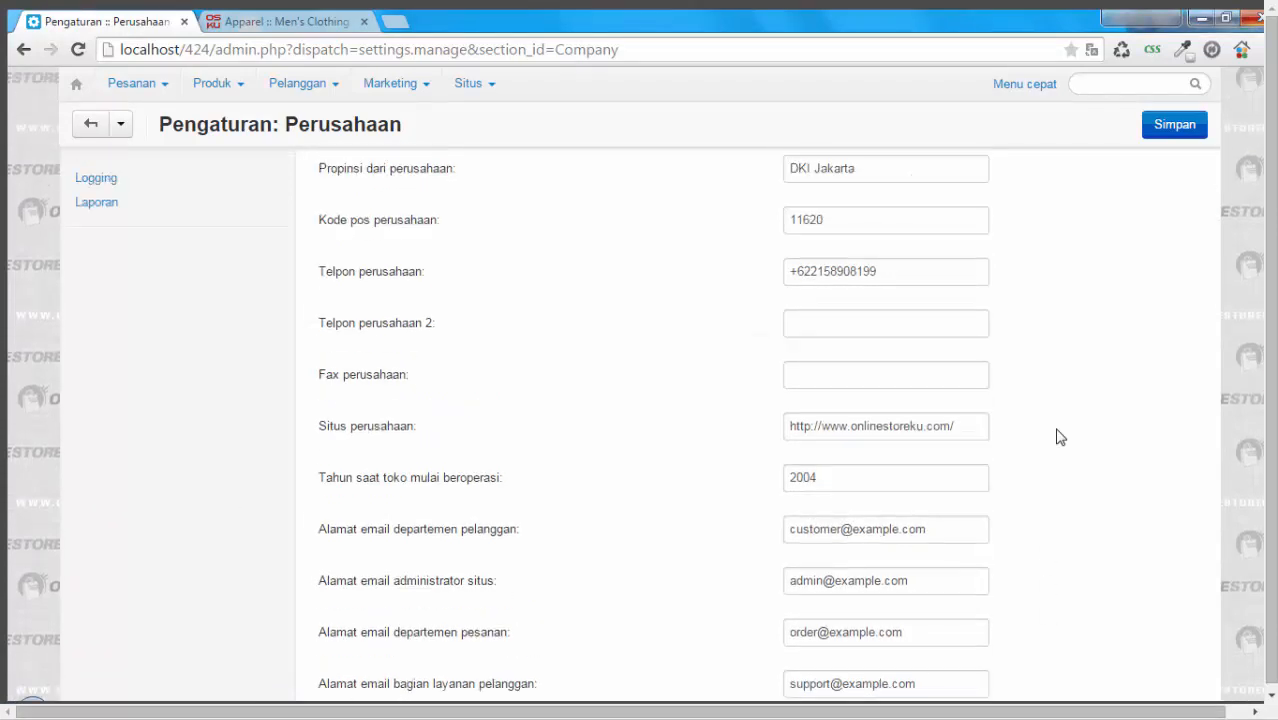
scroll(1060, 437, up, 2)
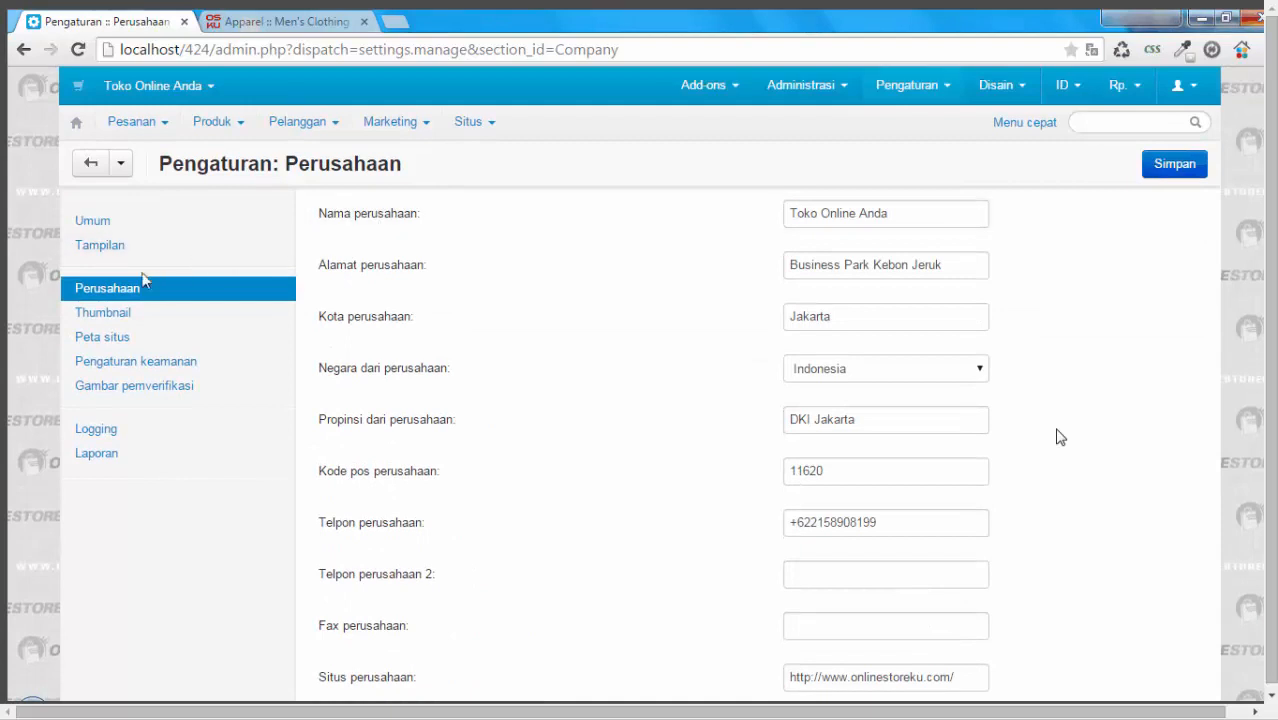
Step: Open the Thumbnail settings and look over the full list of thumbnail size fields
click(115, 314)
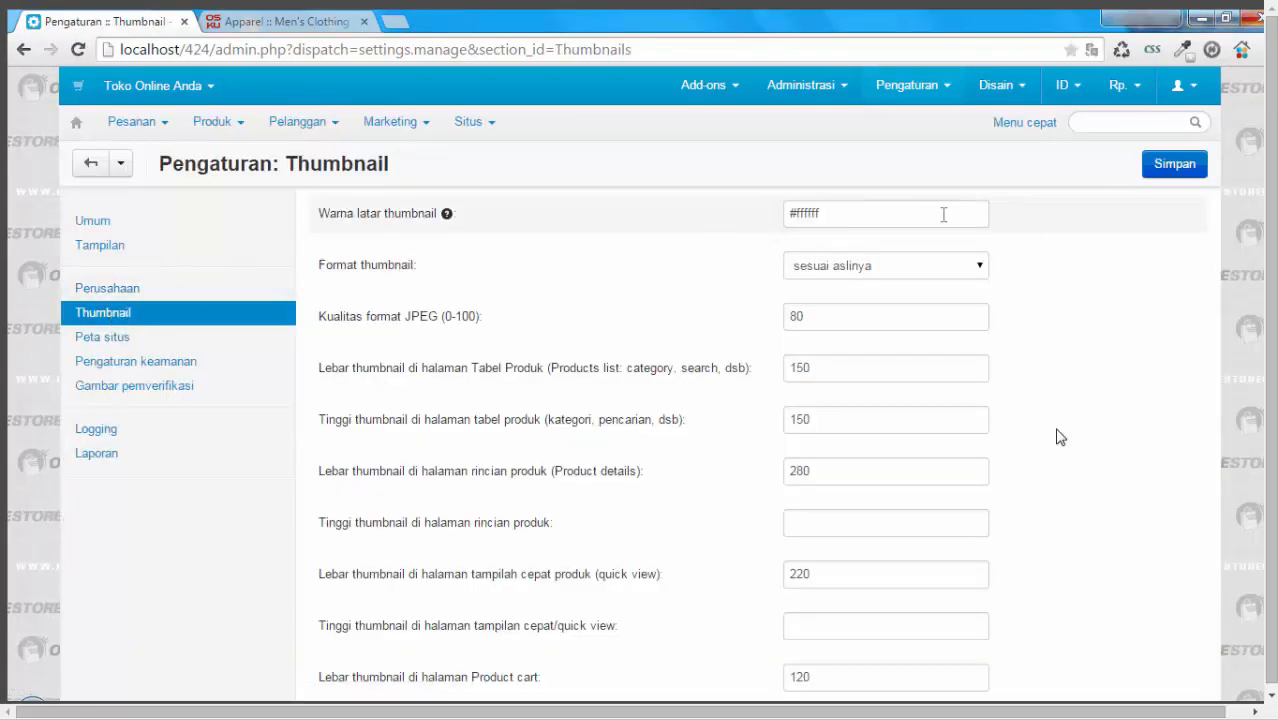
scroll(1060, 437, down, 3)
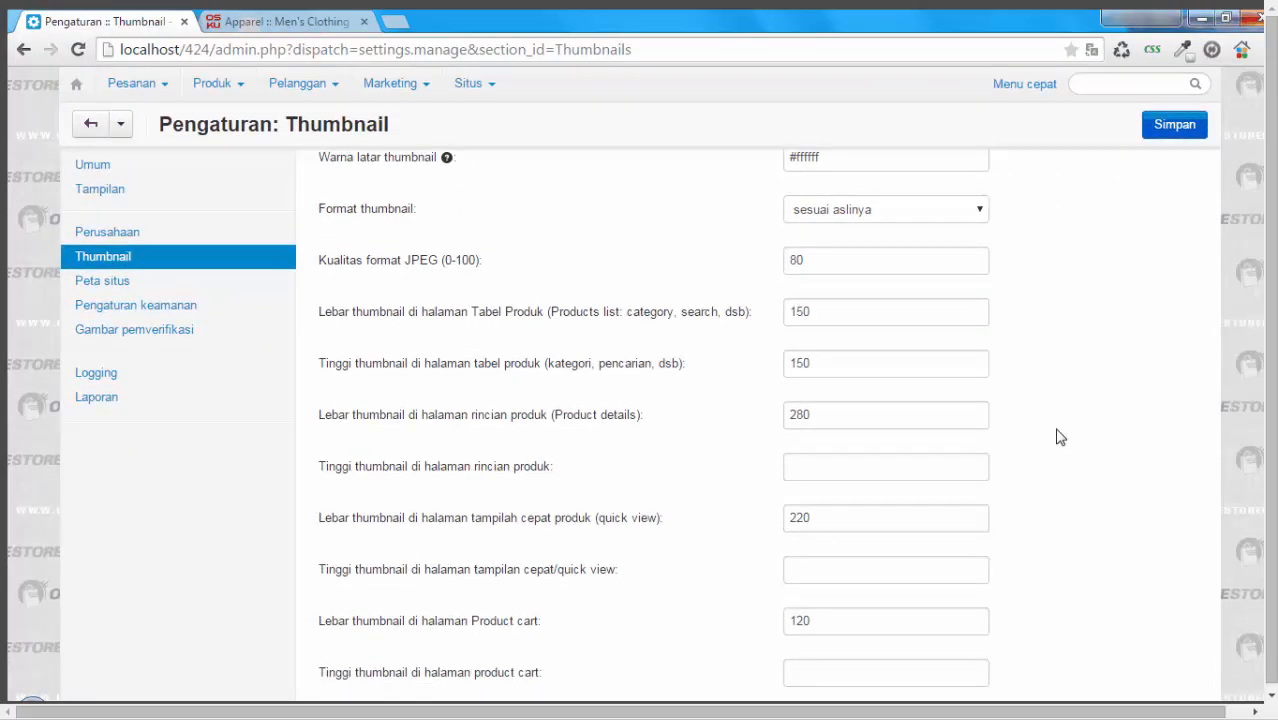
scroll(1060, 437, down, 3)
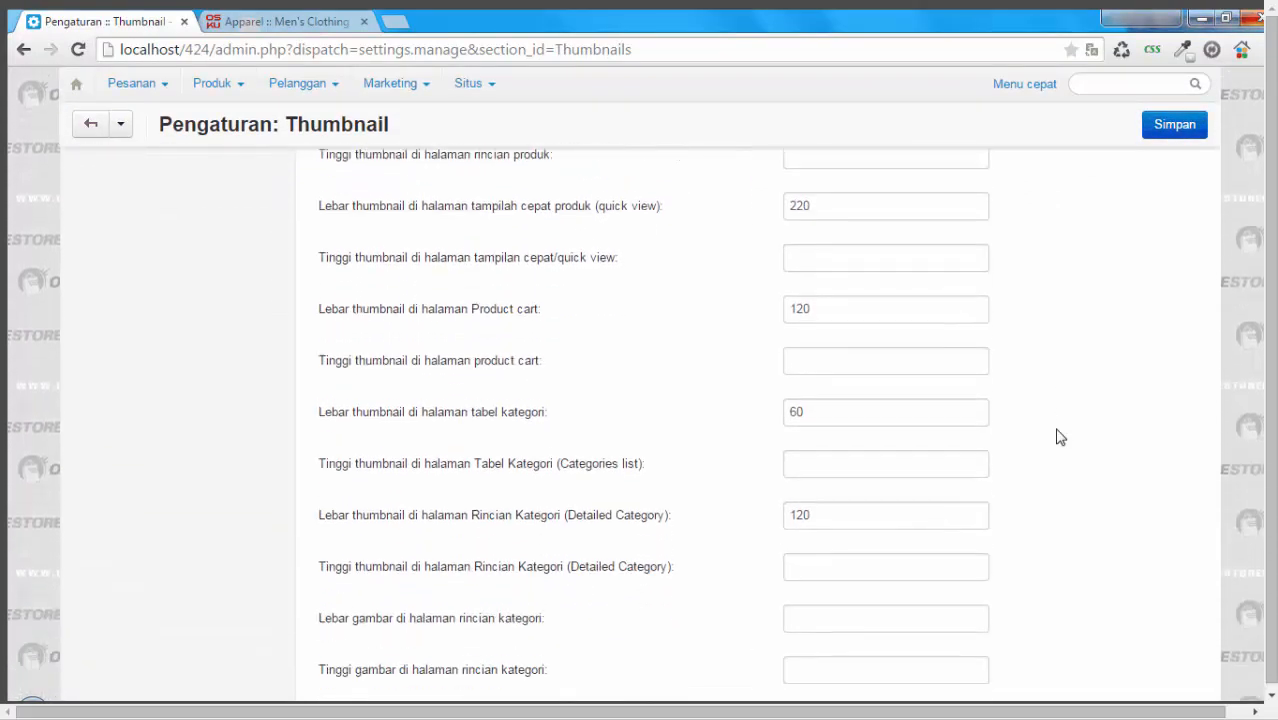
scroll(1060, 437, up, 5)
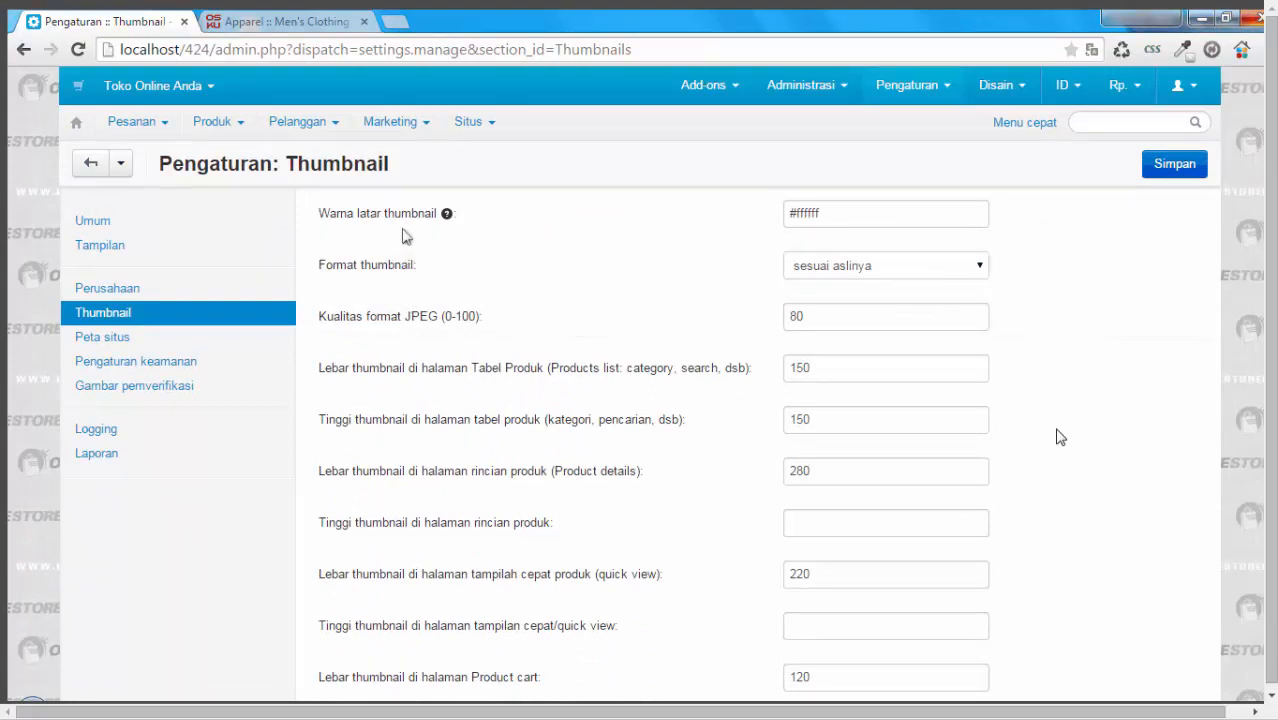
Step: Examine the thumbnail background colour setting and the available thumbnail format options
mouse_move(446, 213)
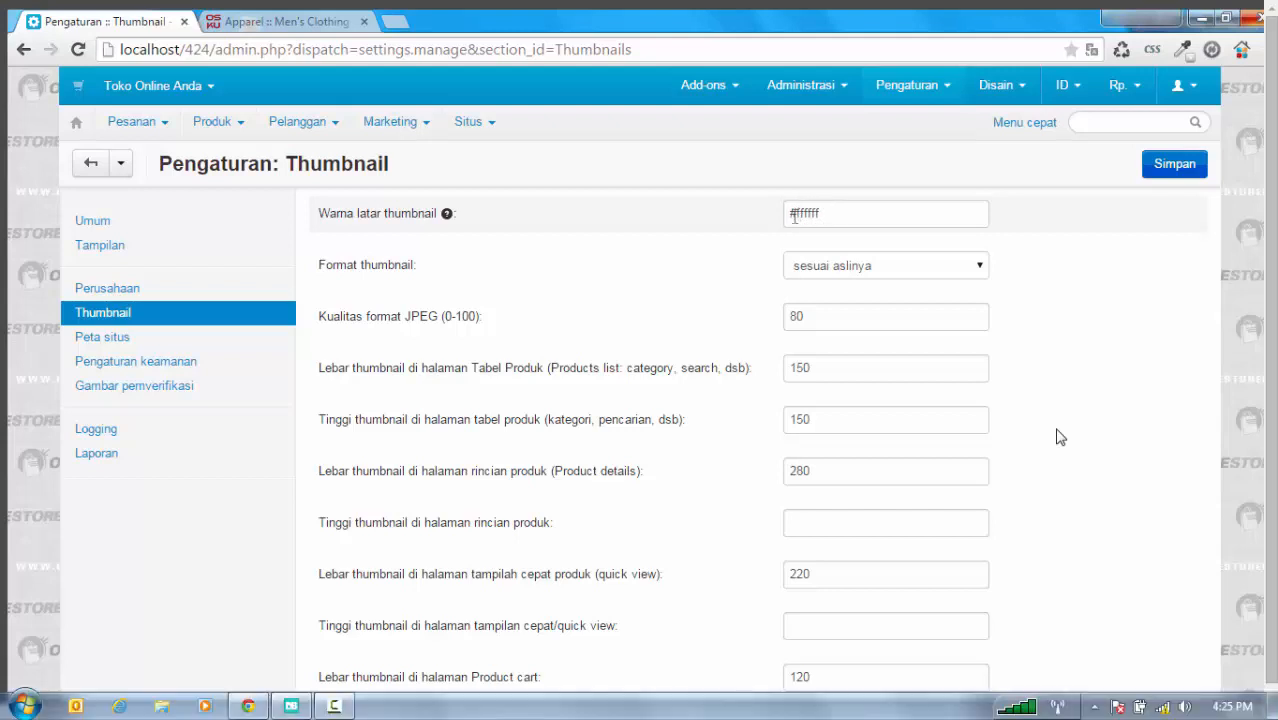
click(856, 213)
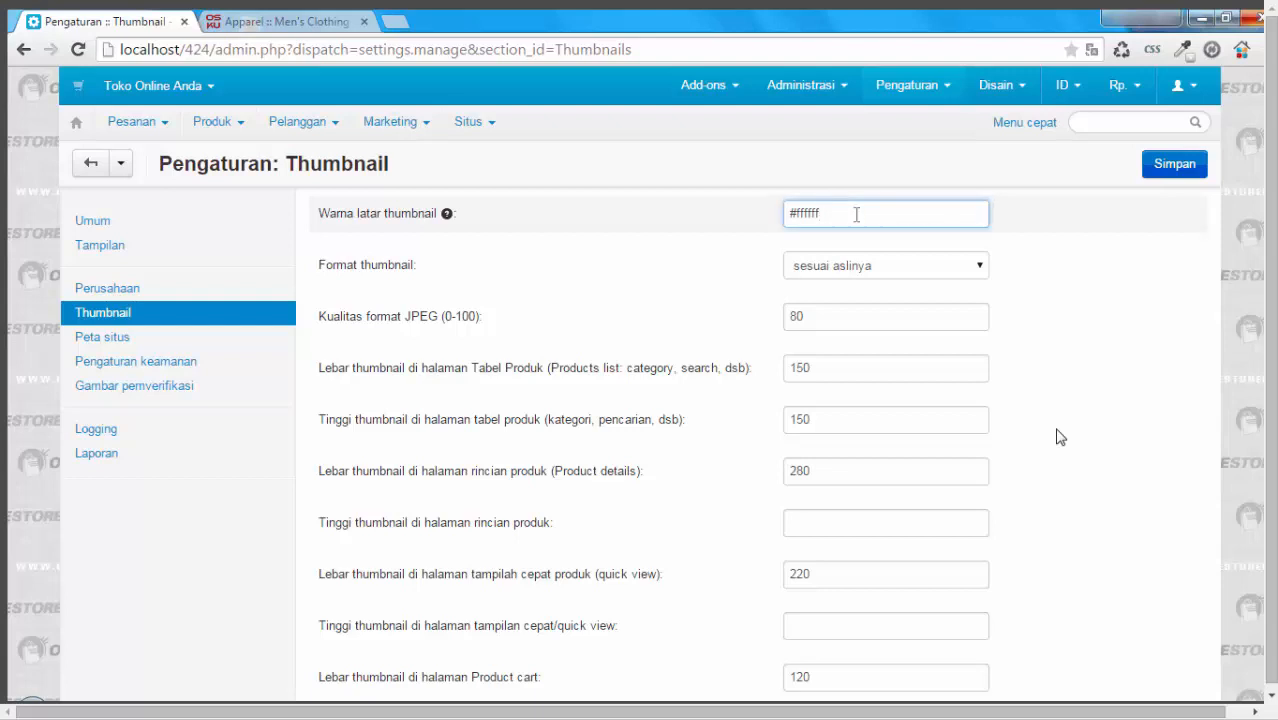
click(1060, 437)
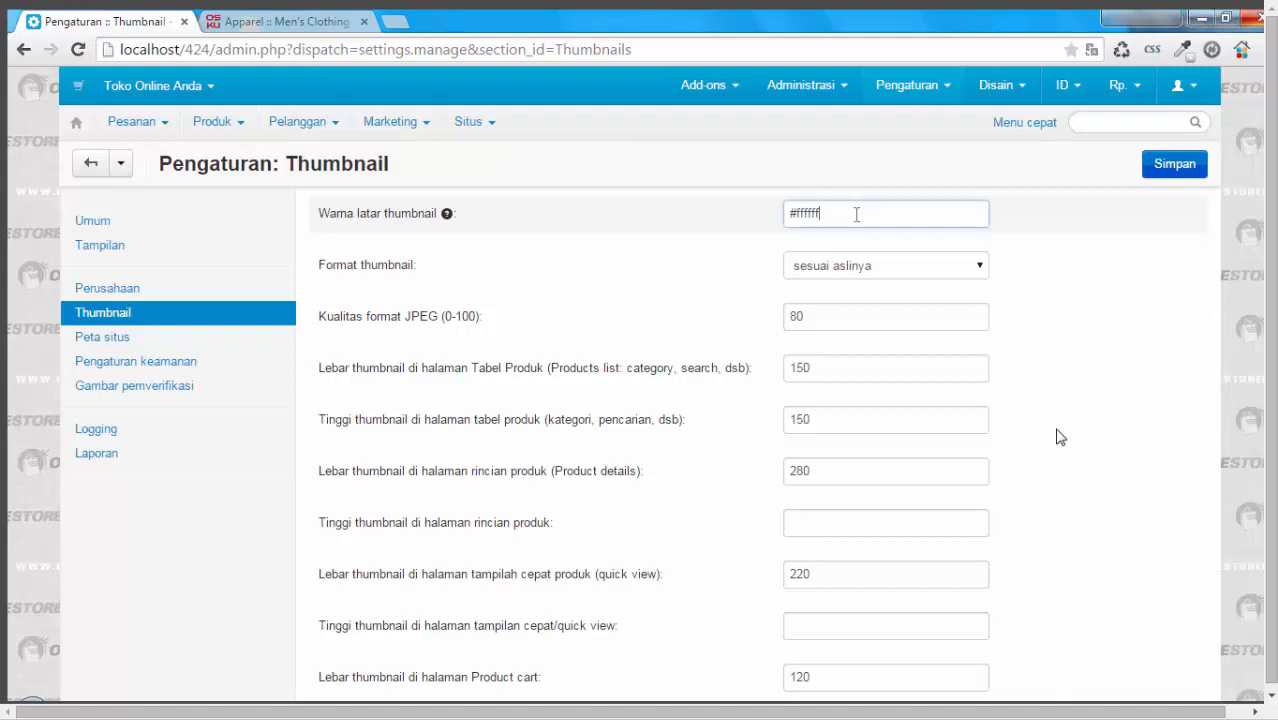
click(856, 213)
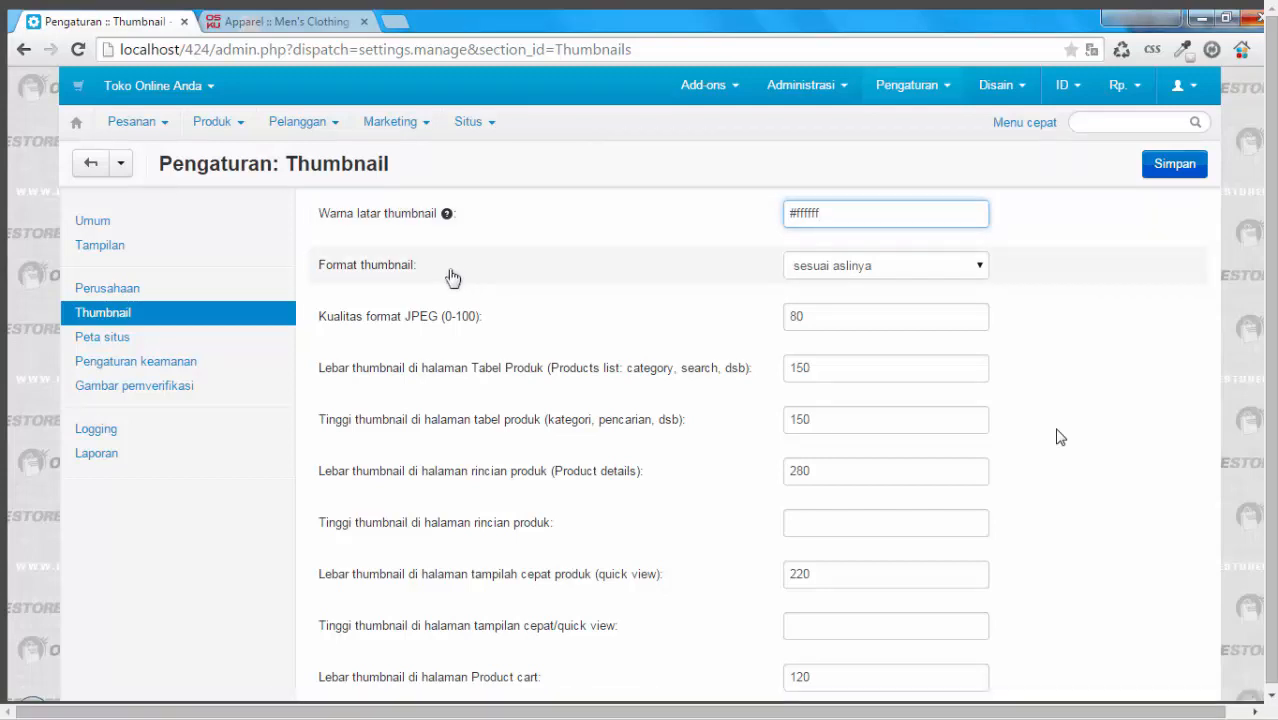
click(982, 266)
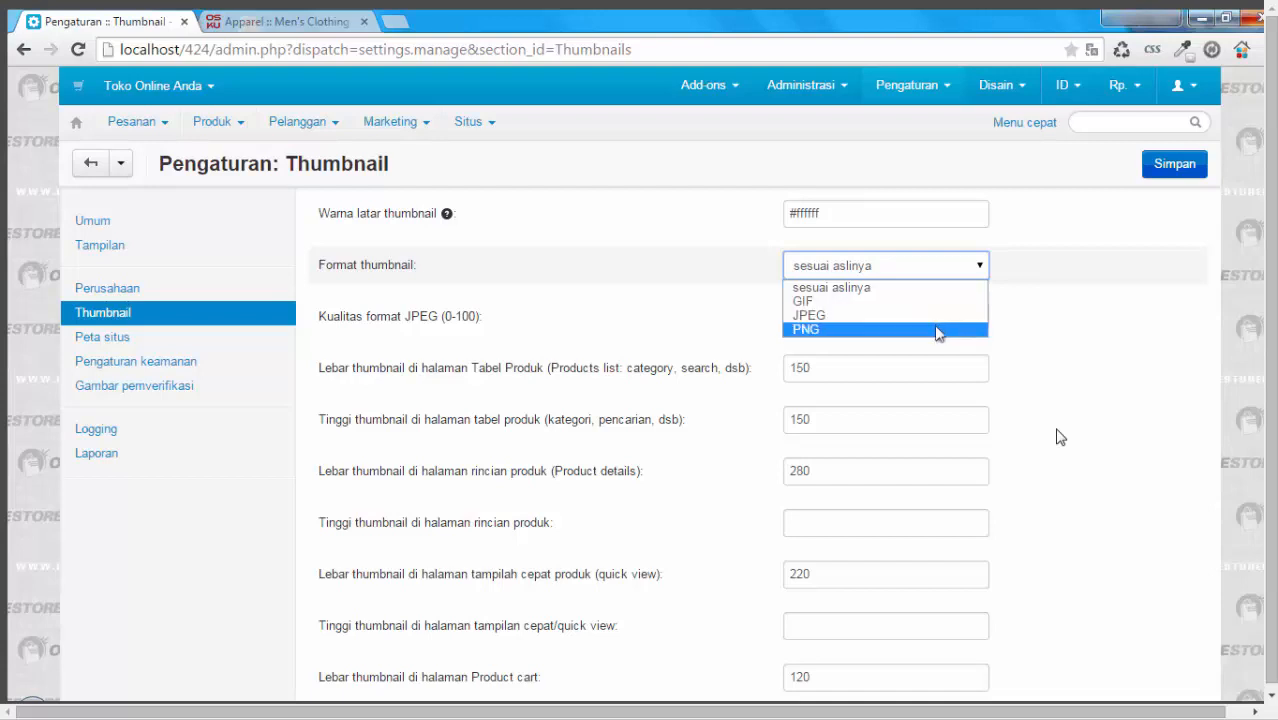
click(1012, 264)
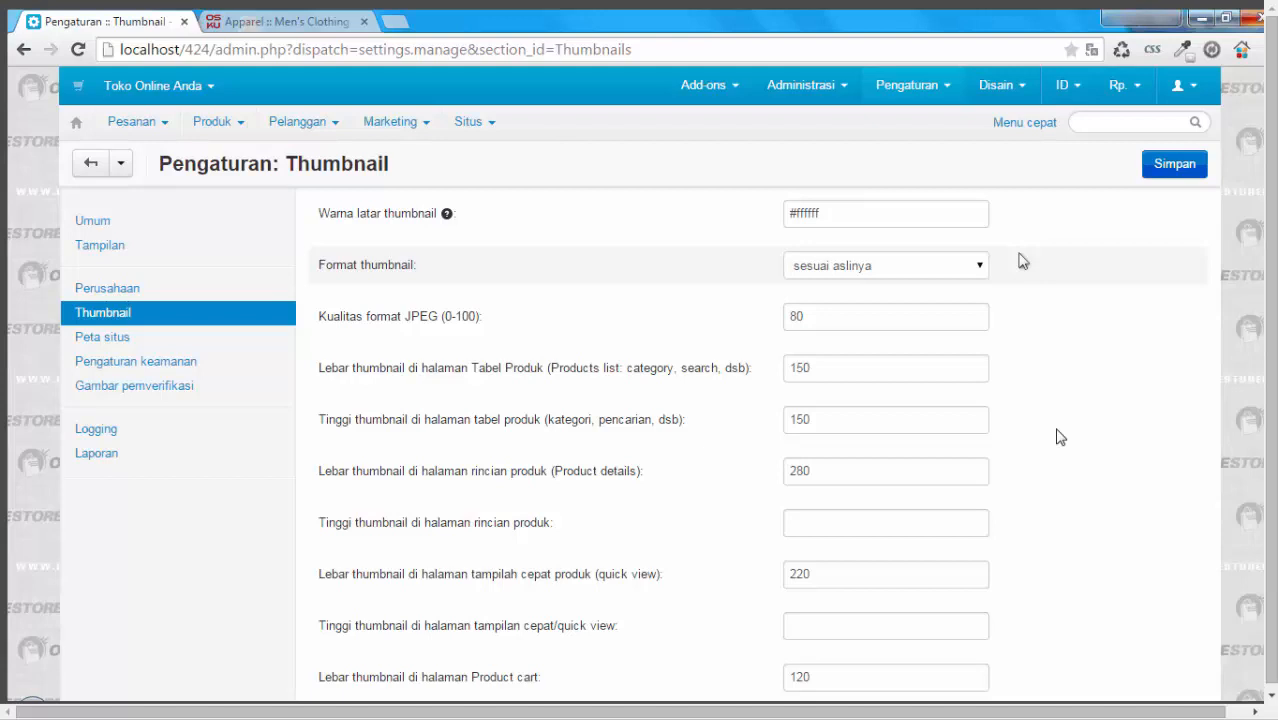
click(975, 266)
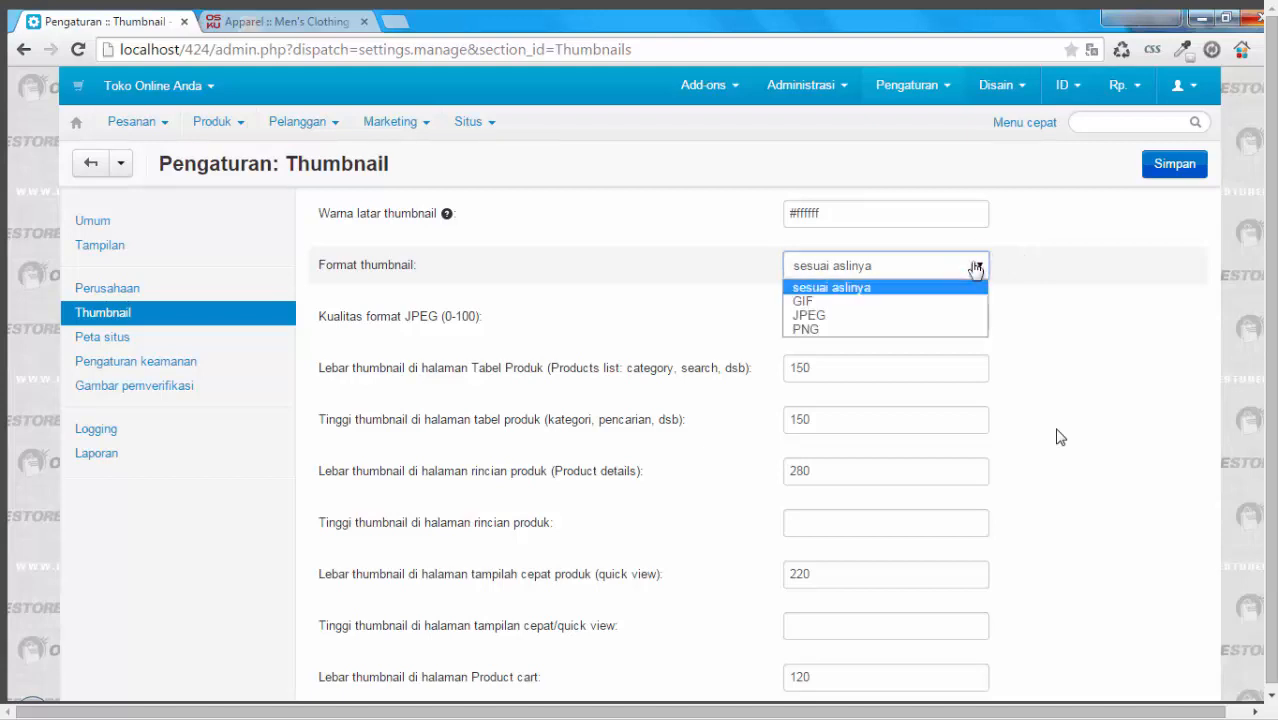
click(975, 266)
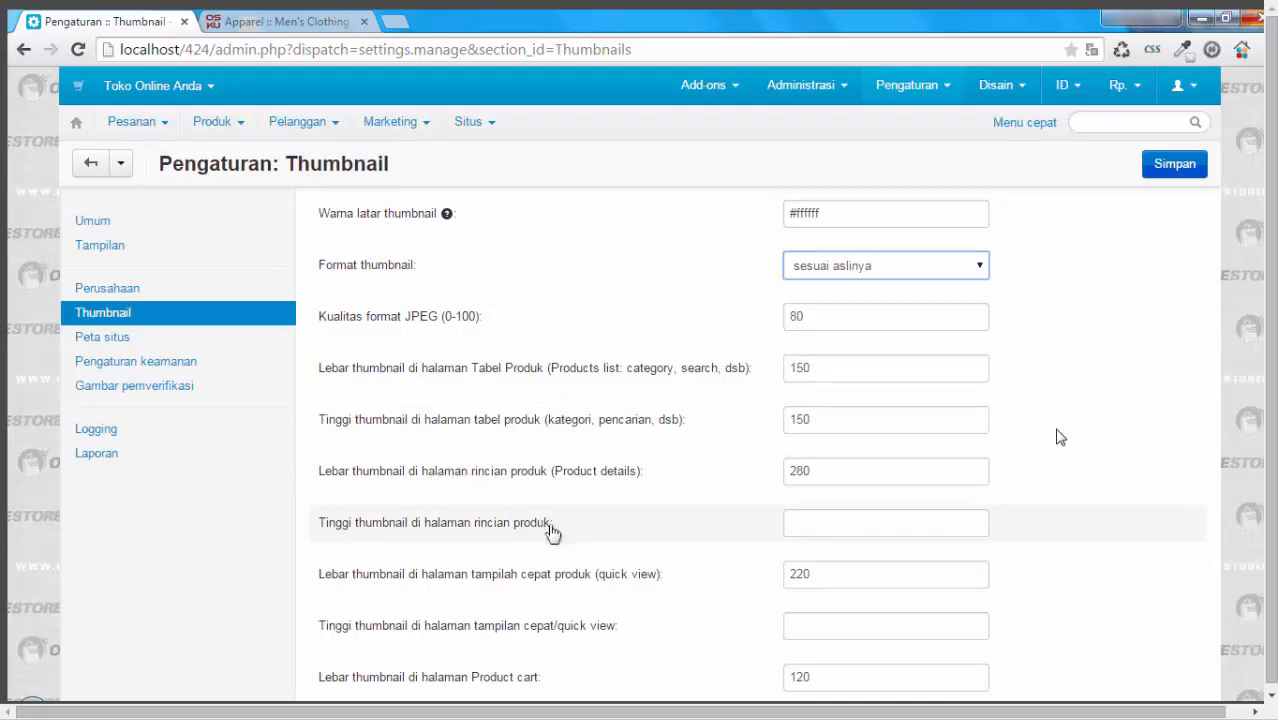
Step: Review the thumbnail width and height fields and check the current image size on the Collegiate 72 Tee store page
scroll(617, 498, down, 1)
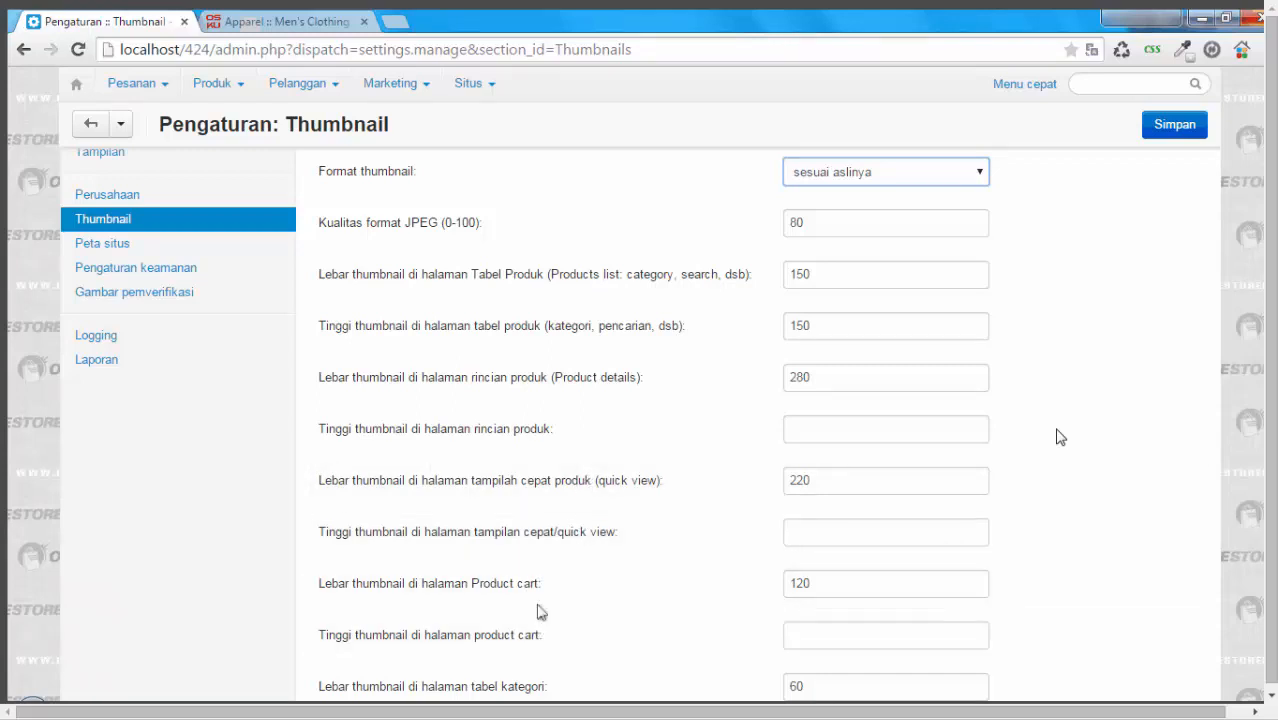
scroll(630, 598, down, 2)
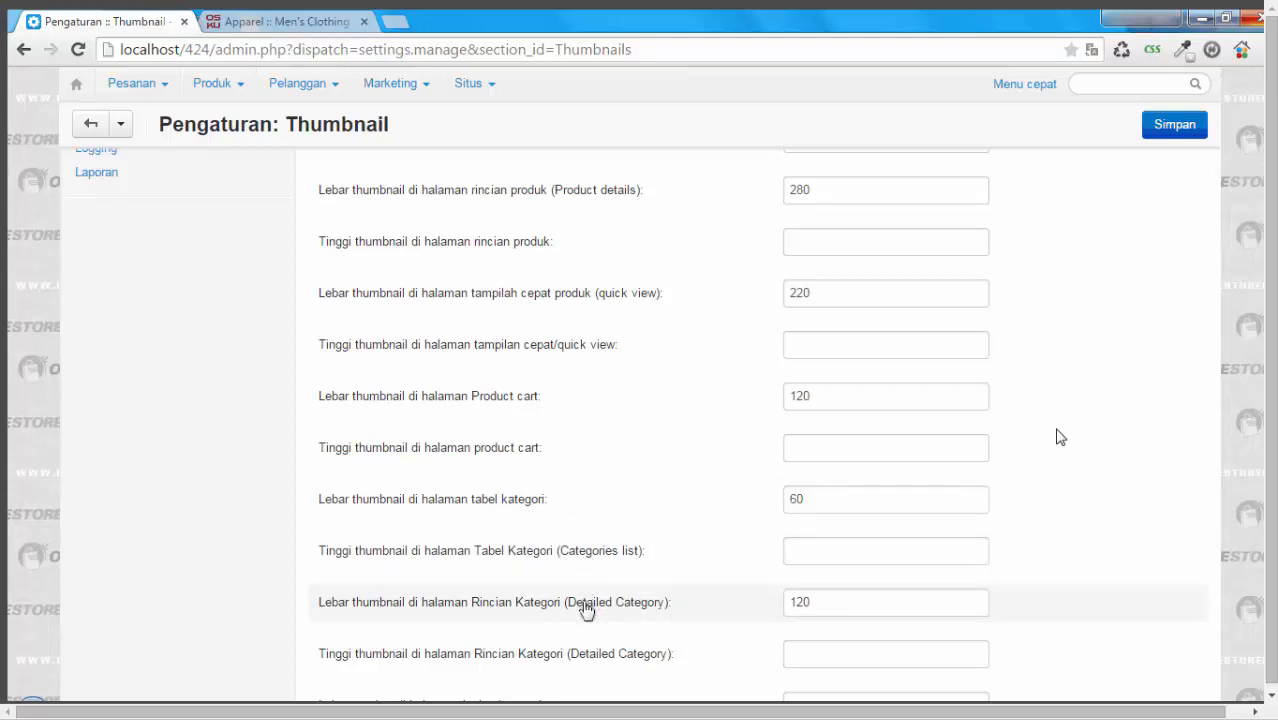
scroll(605, 630, up, 3)
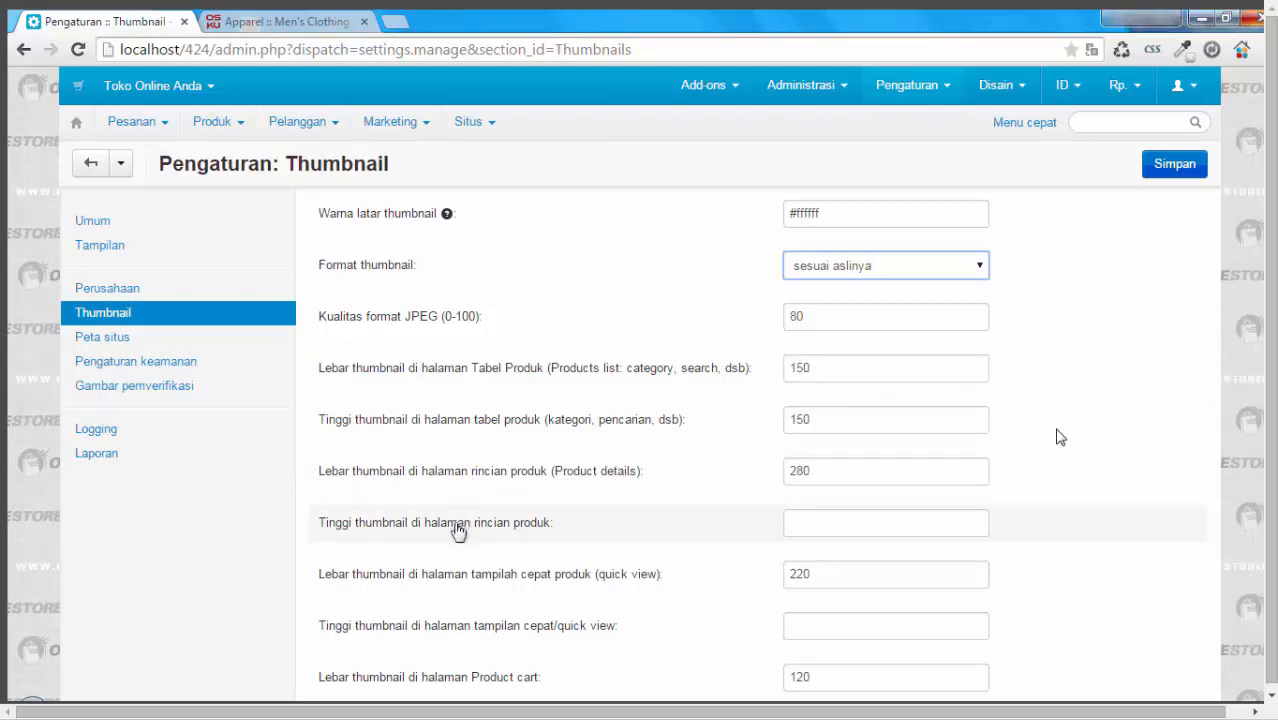
click(801, 522)
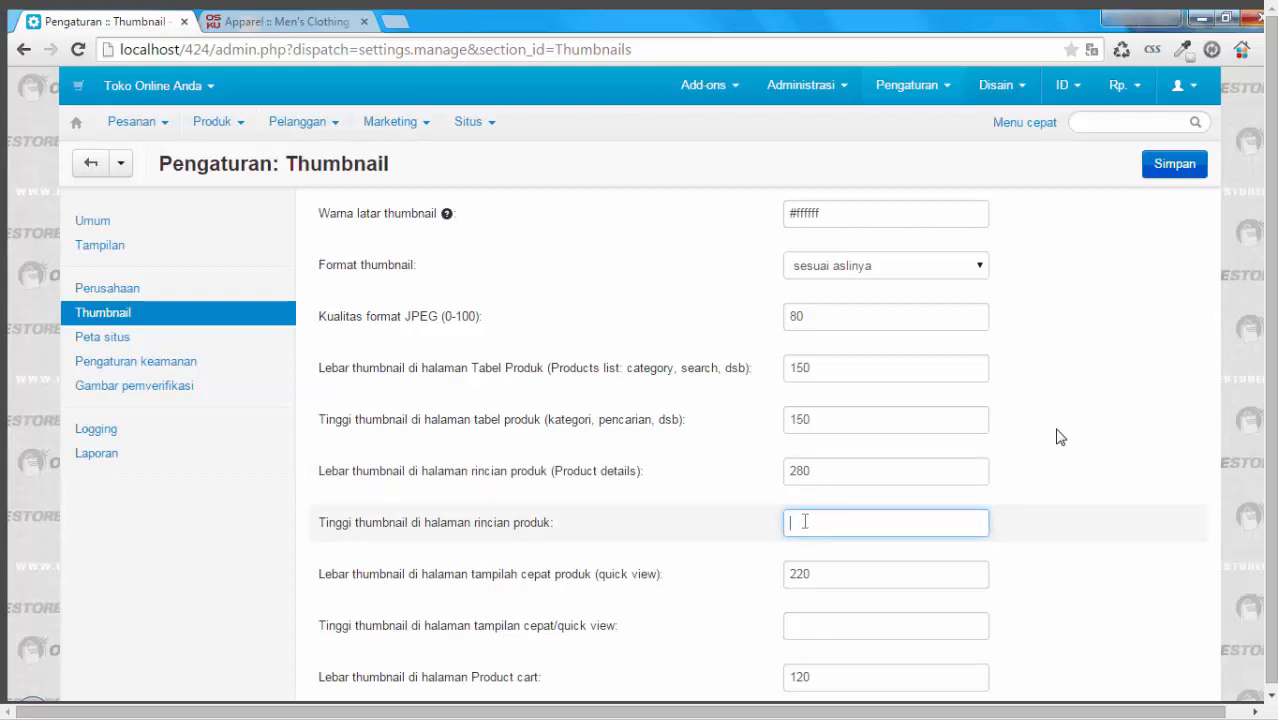
click(802, 526)
click(283, 21)
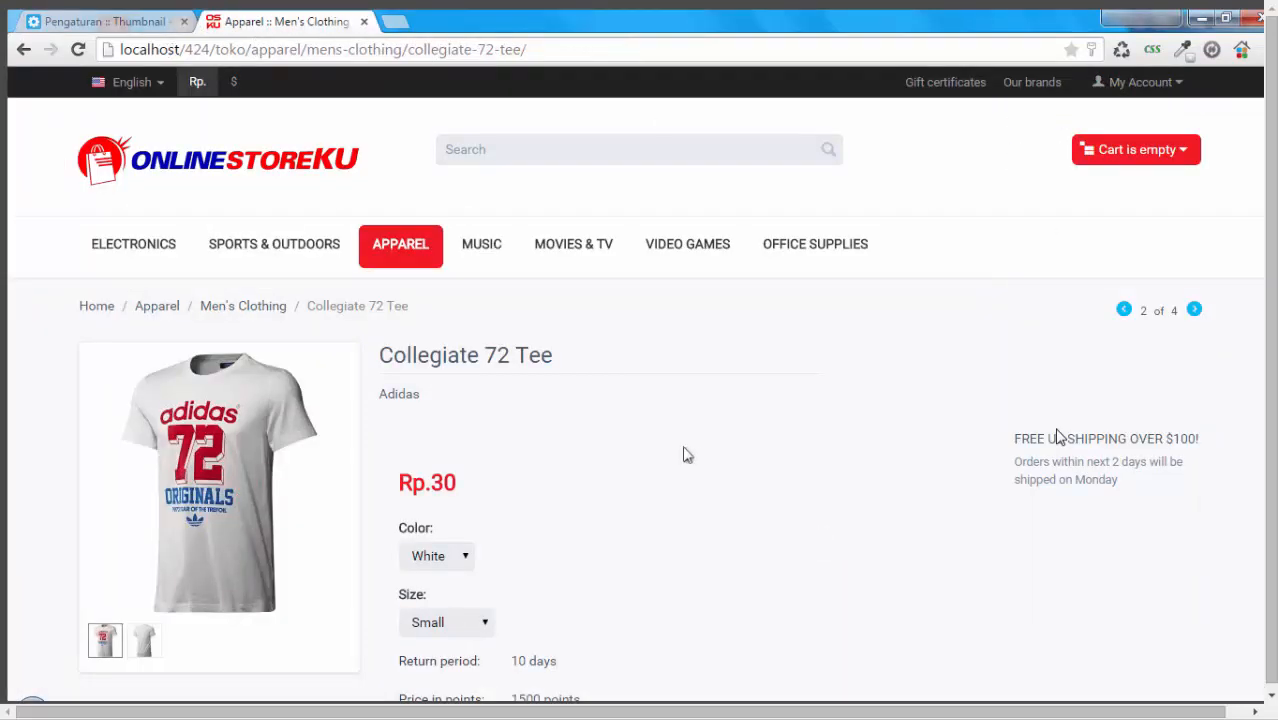
click(135, 18)
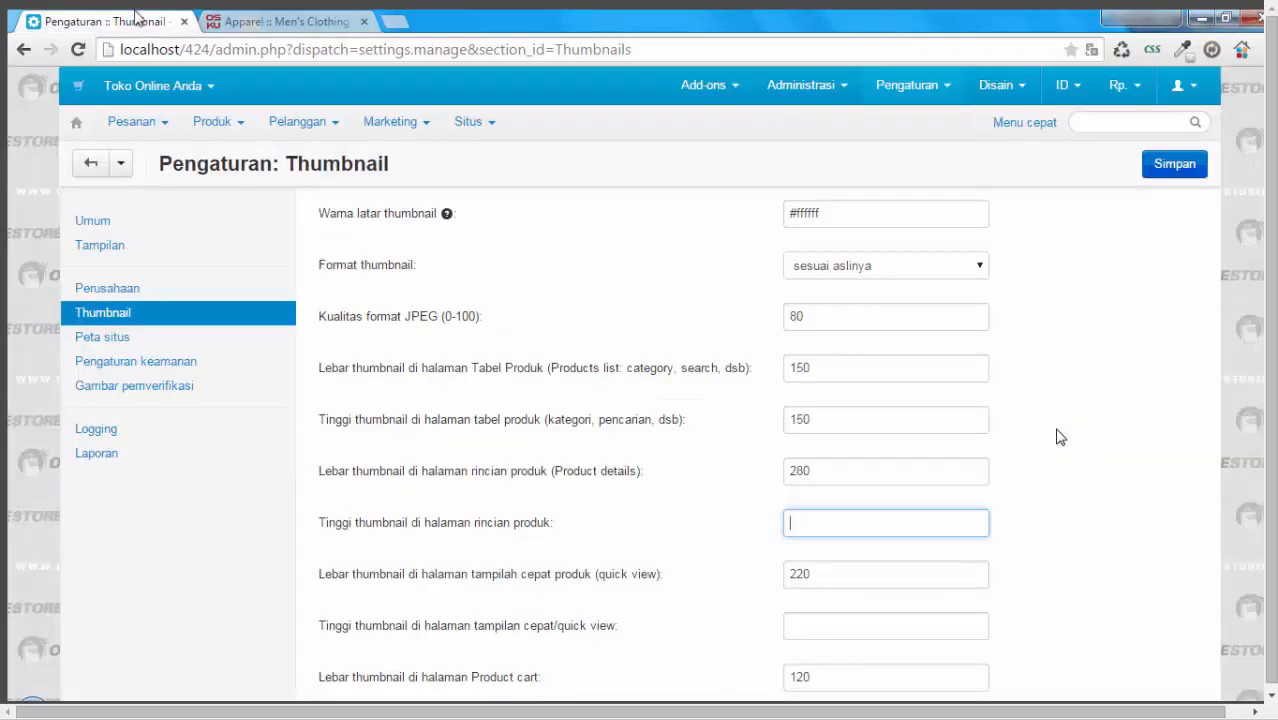
Step: Set the thumbnail width for the product details page to 480 and save the settings
click(856, 470)
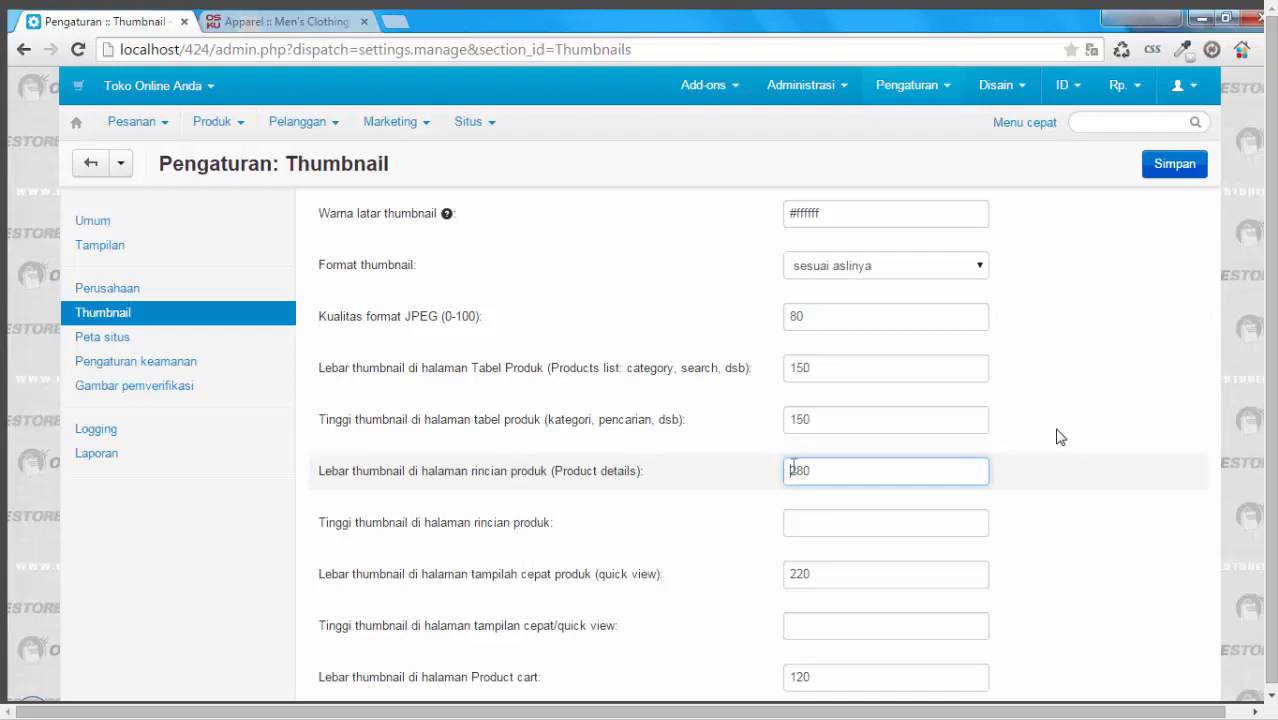
drag(797, 469, 786, 470)
text(4)
click(1178, 168)
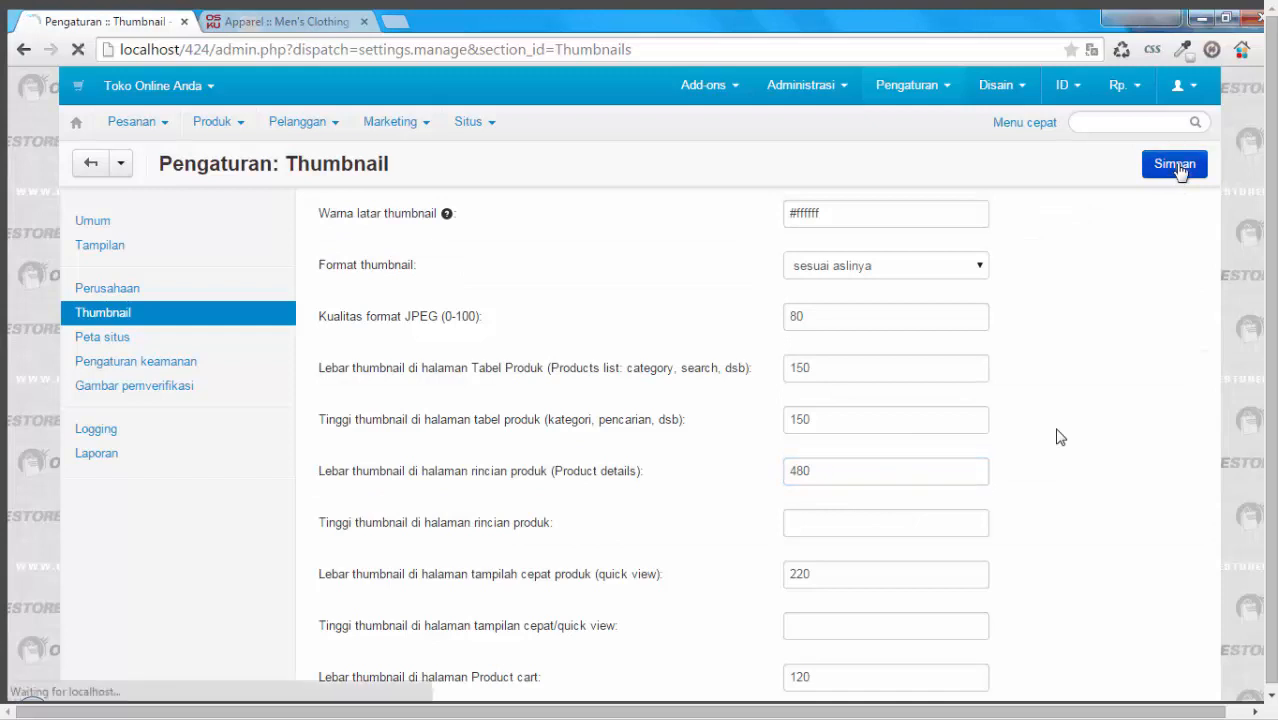
Step: Reload the Collegiate 72 Tee store page and inspect the size of its product image
key(ctrl+Tab)
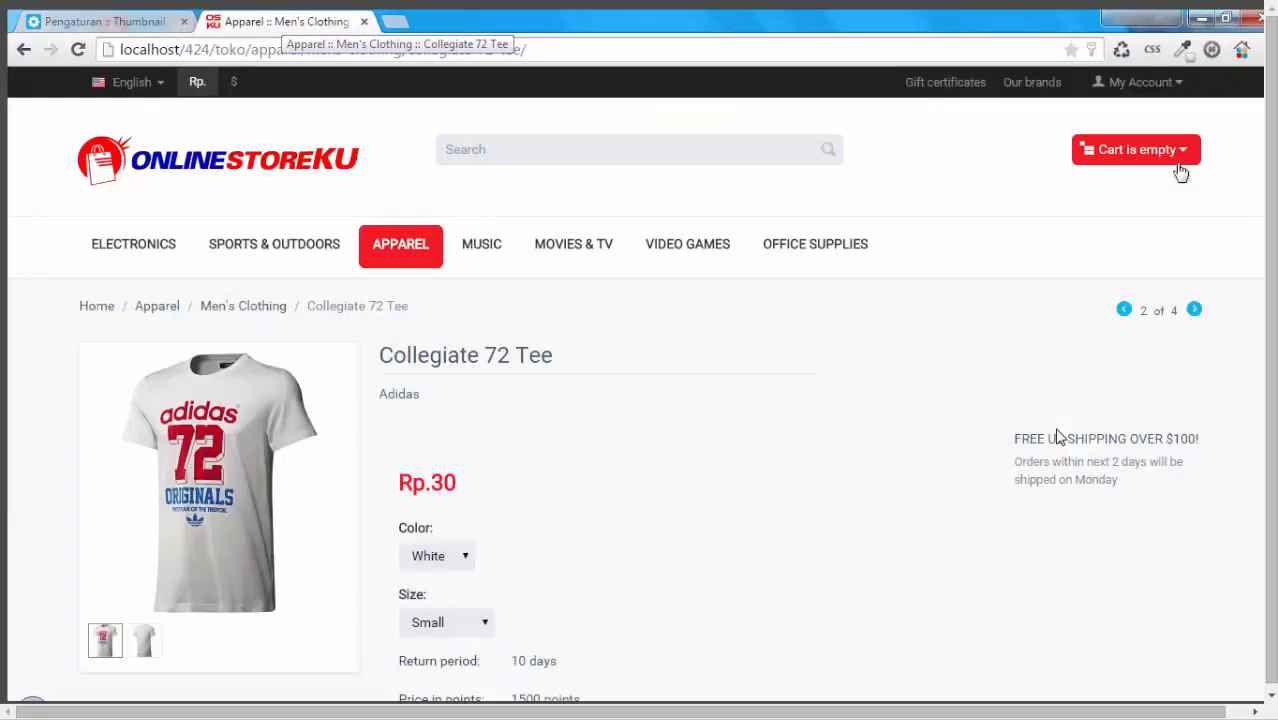
click(78, 49)
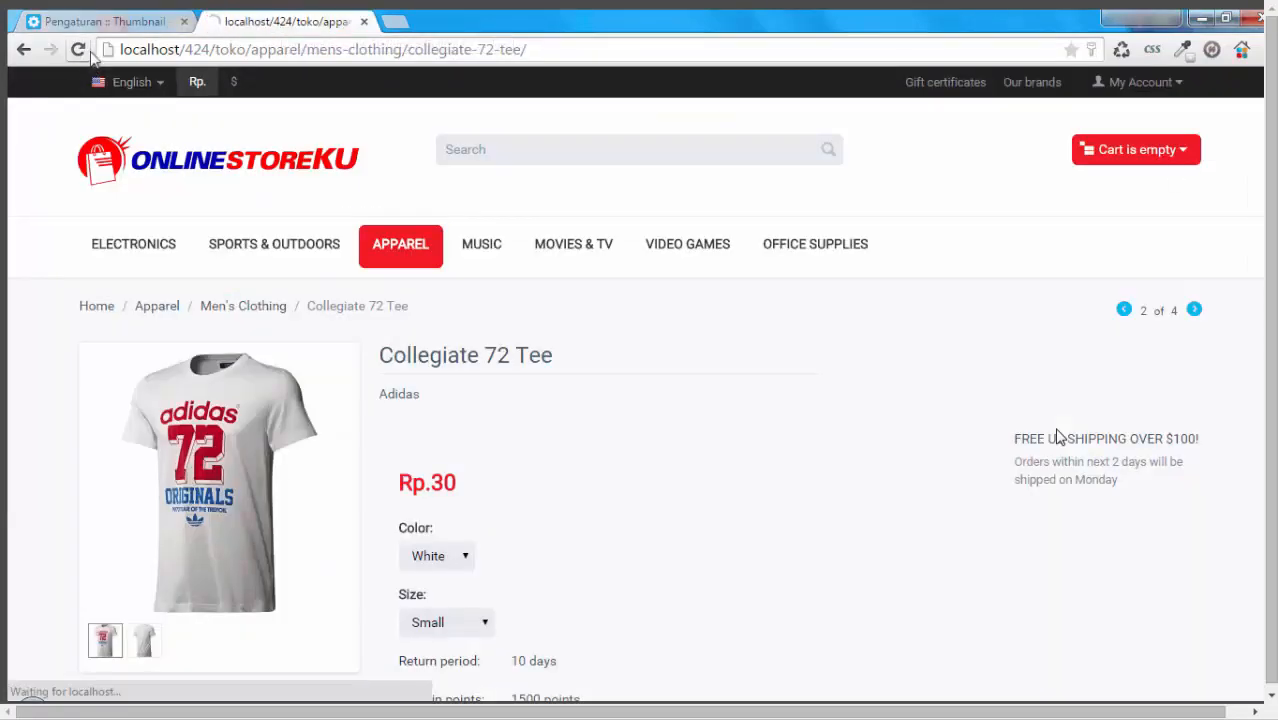
scroll(1058, 437, down, 1)
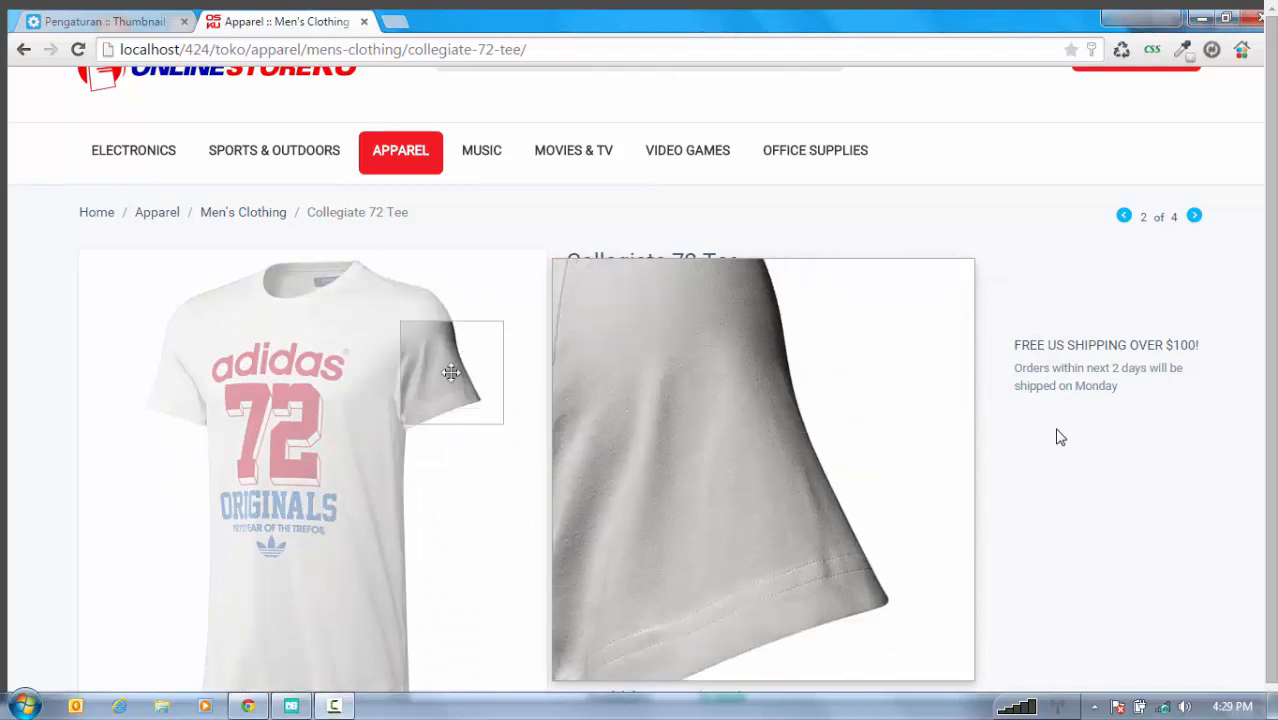
scroll(1060, 437, down, 3)
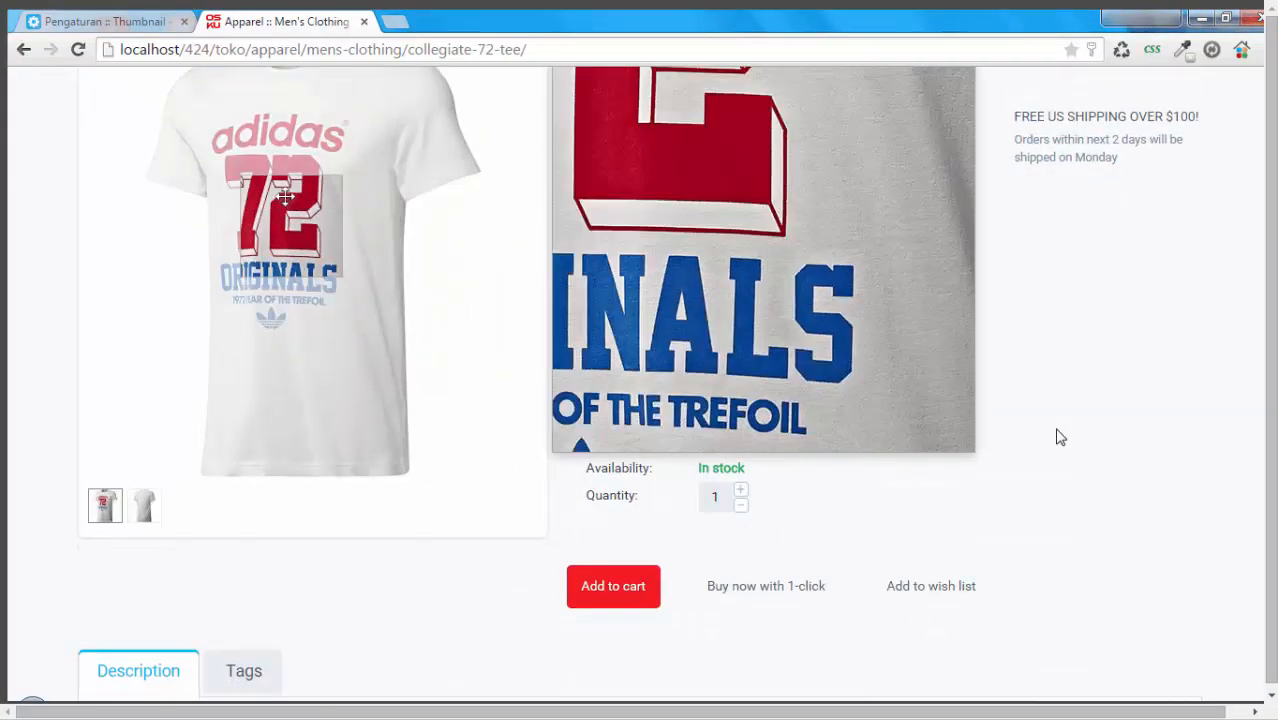
Step: Set the thumbnail width for the product details page to 280 in the Thumbnail settings
click(135, 20)
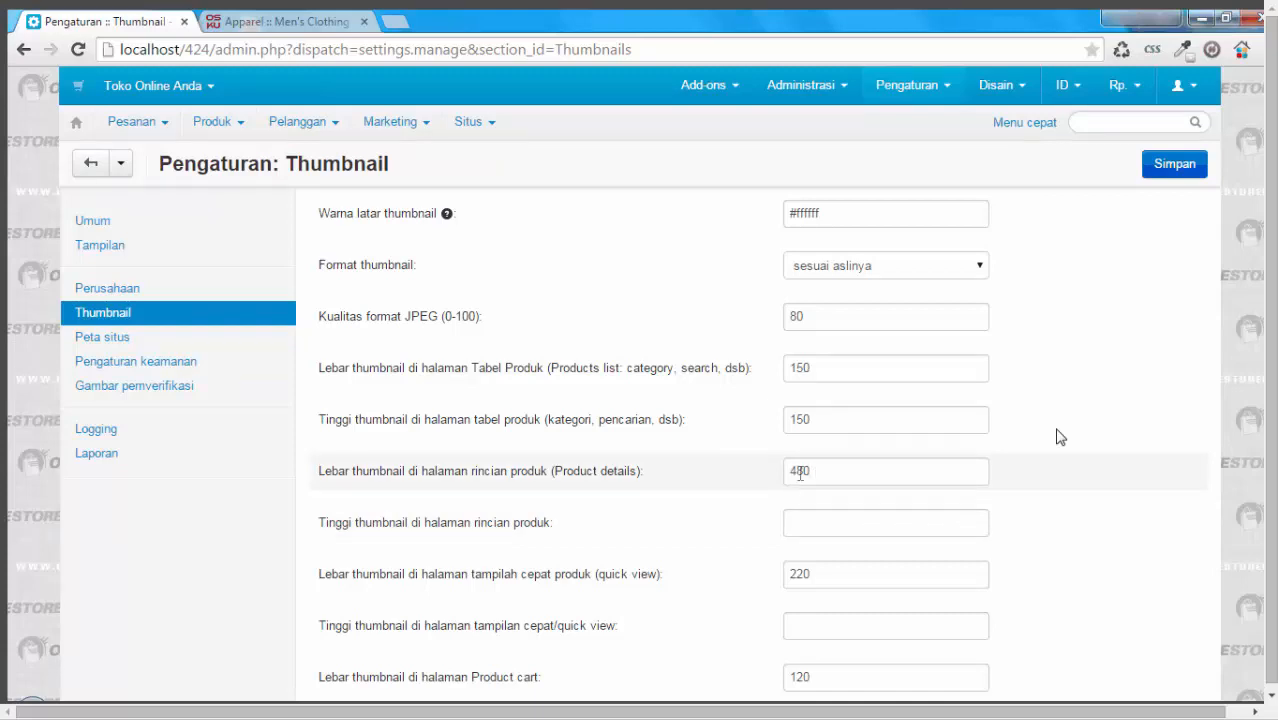
click(300, 20)
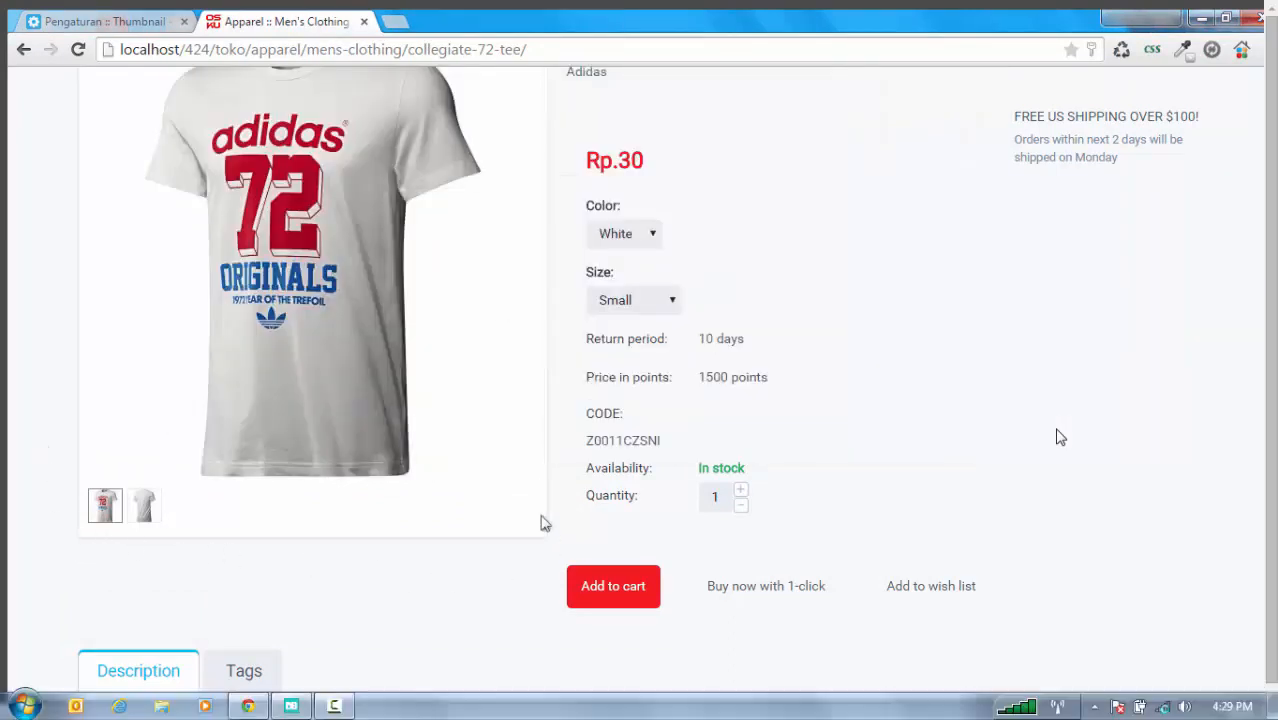
click(124, 15)
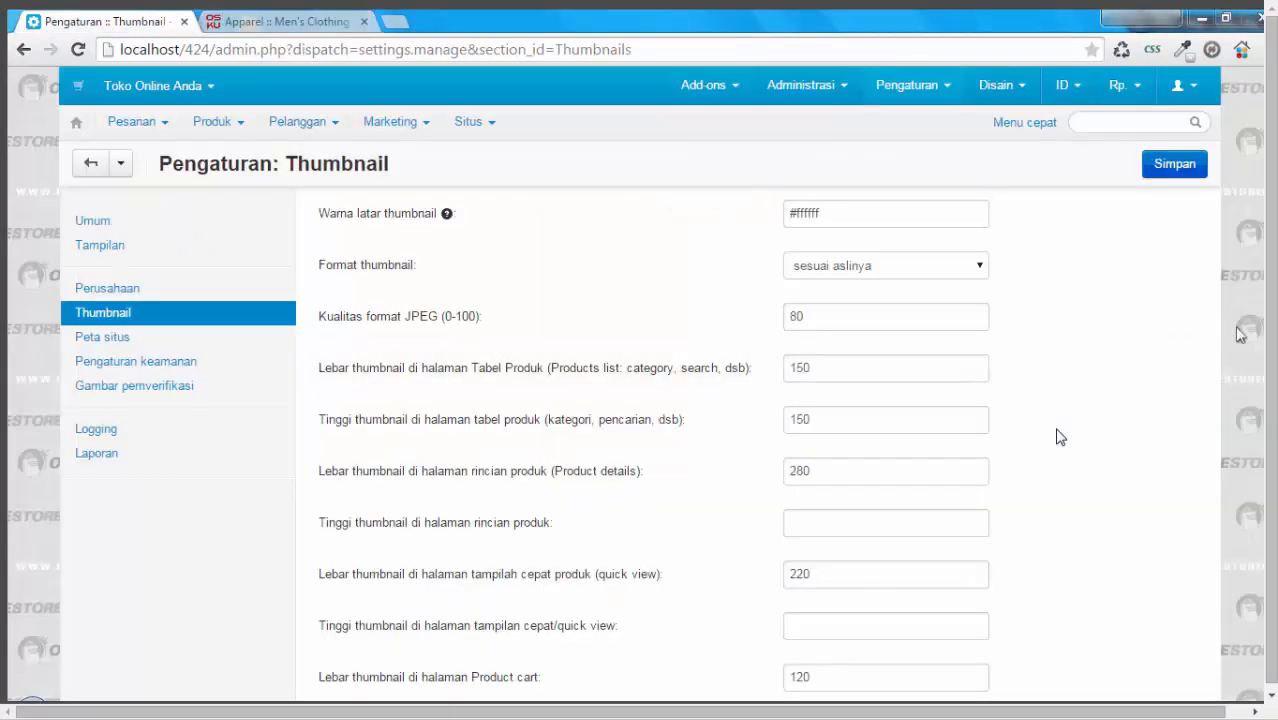
Step: Review the remaining thumbnail size fields and compare them with the image on the Collegiate 72 Tee store page
scroll(1060, 437, down, 5)
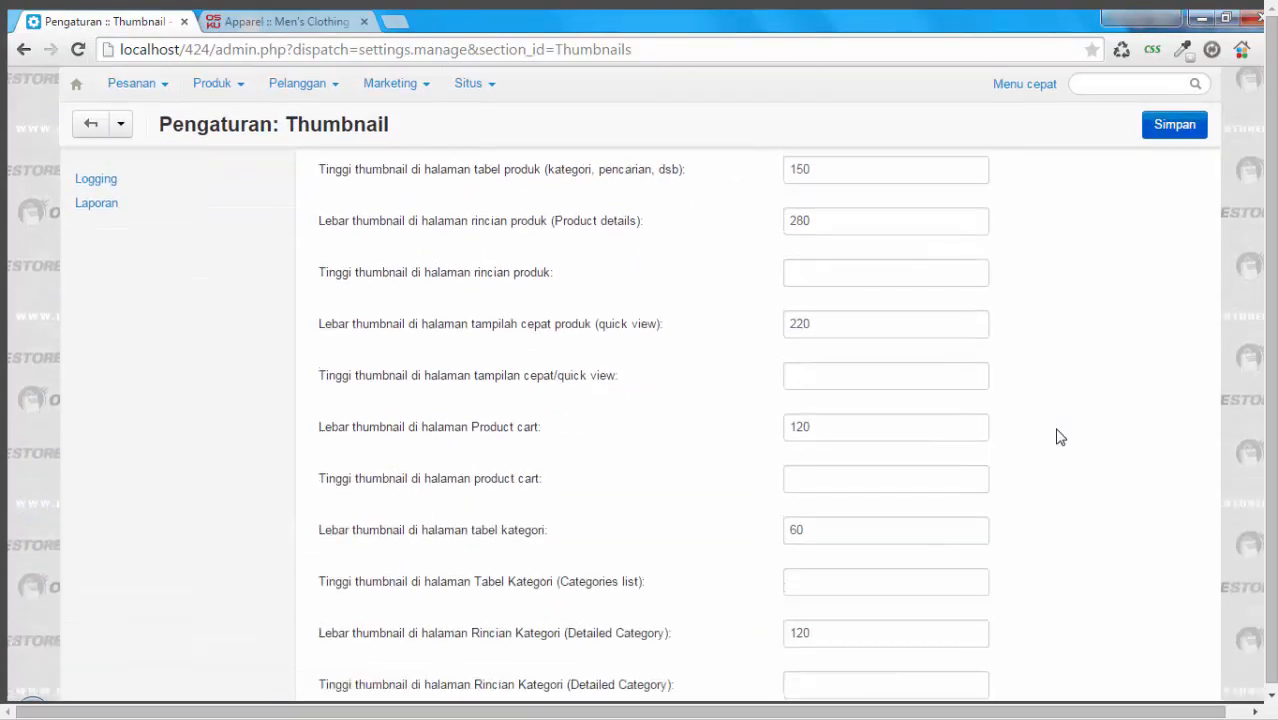
scroll(1060, 437, down, 1)
scroll(1060, 437, up, 6)
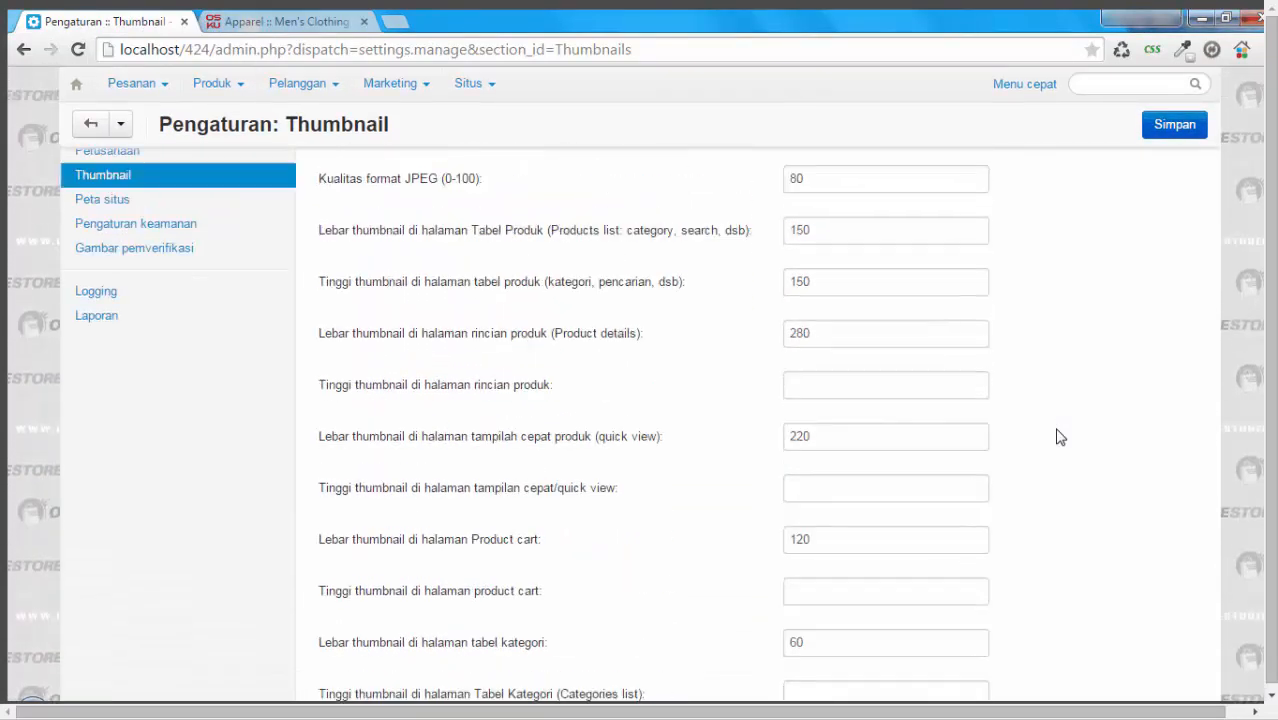
click(272, 18)
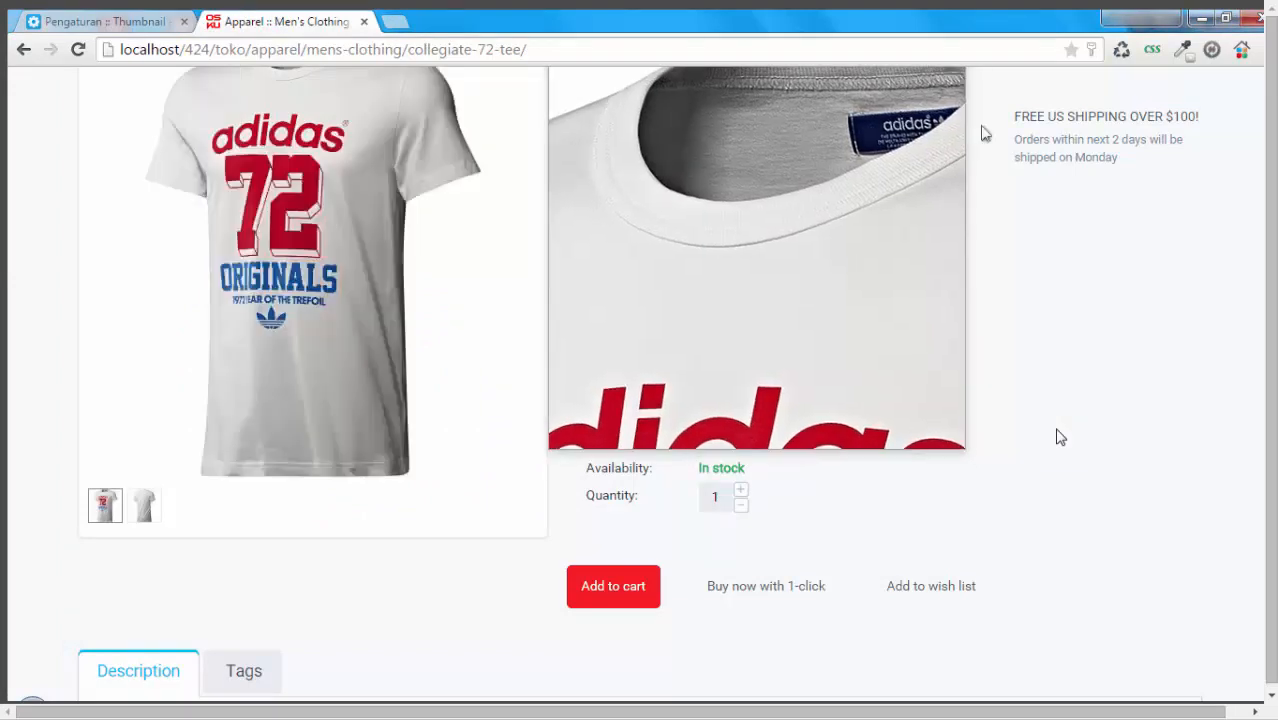
click(1133, 312)
scroll(1121, 325, up, 2)
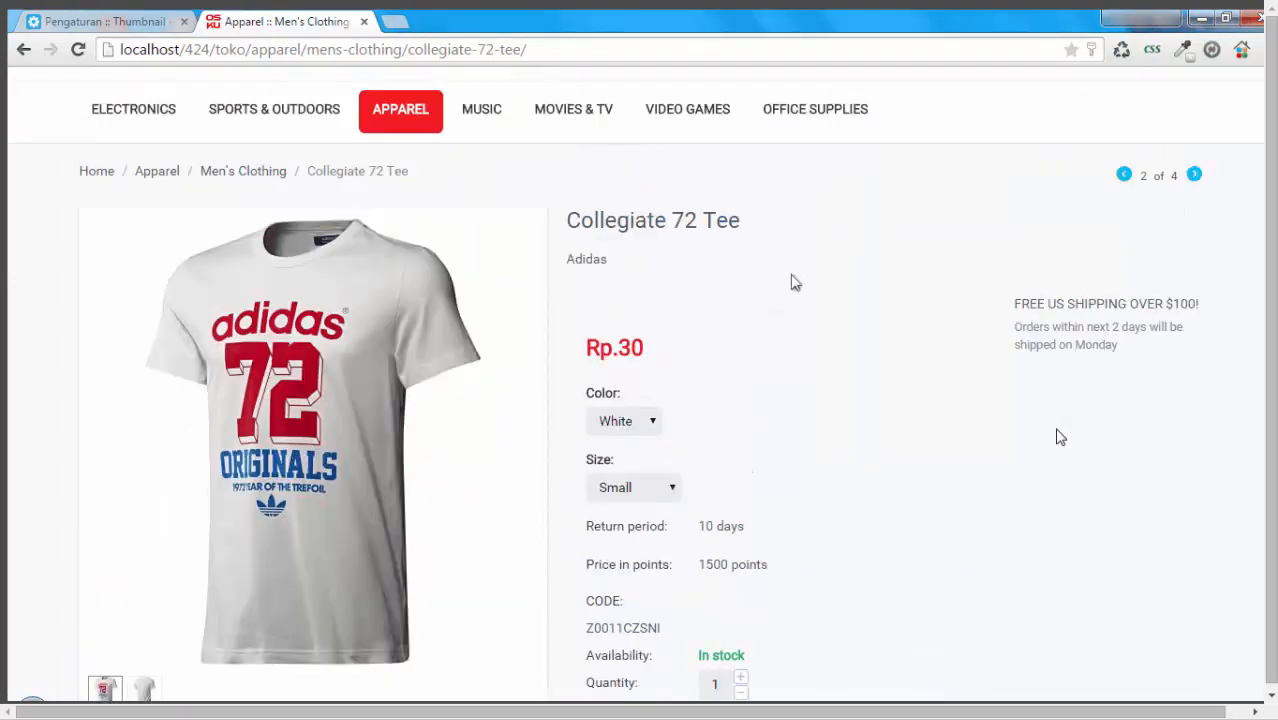
click(80, 20)
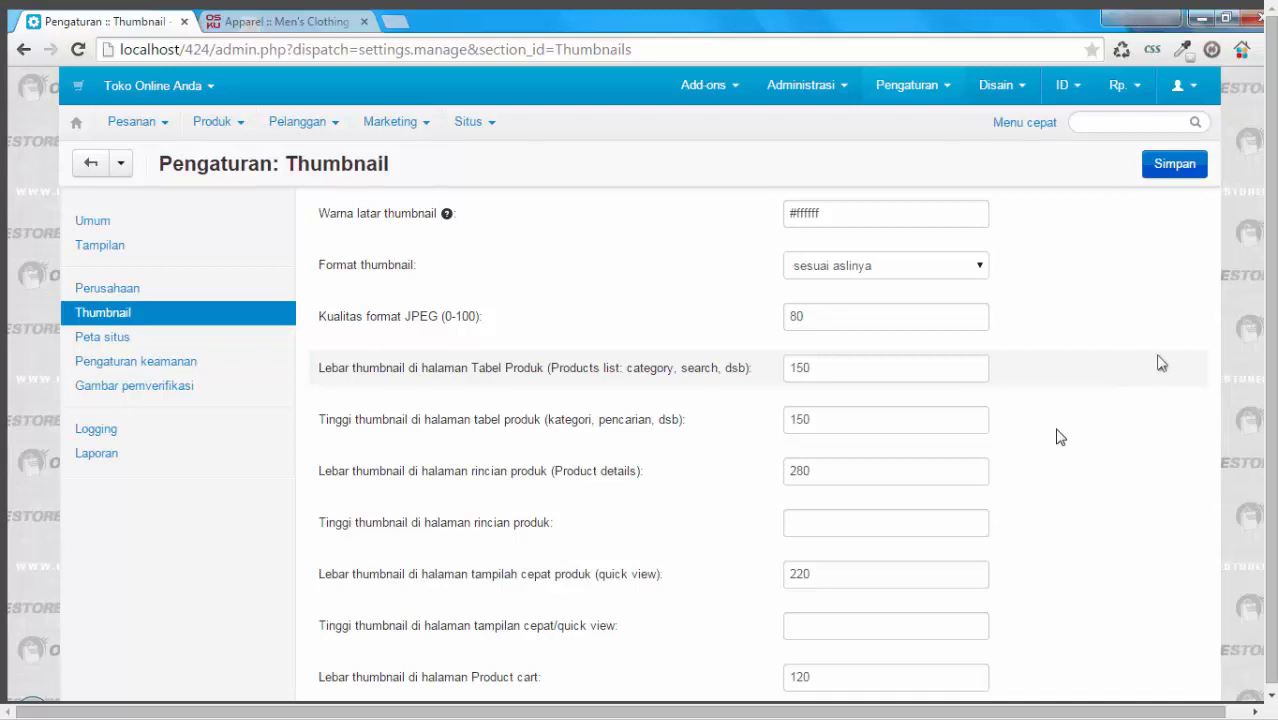
Step: Review the site map (Peta situs), security (Pengaturan keamanan) and image verification (Gambar pemverifikasi) settings
click(104, 341)
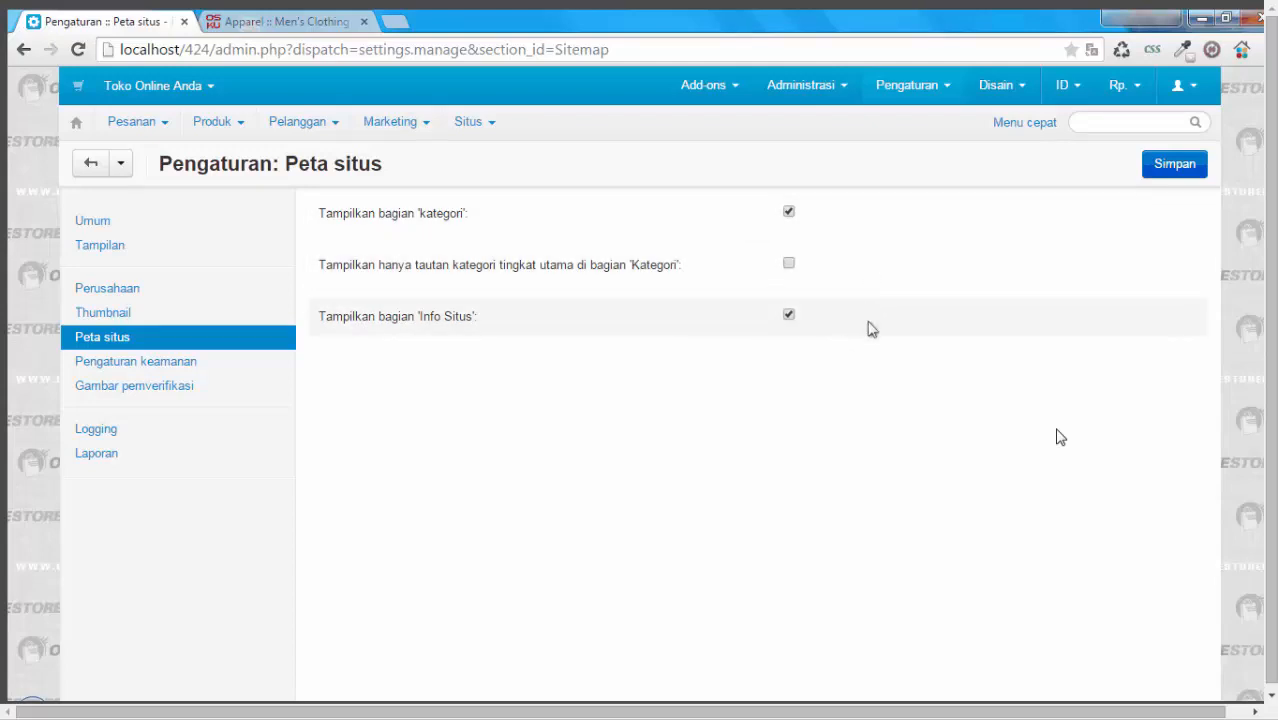
click(186, 370)
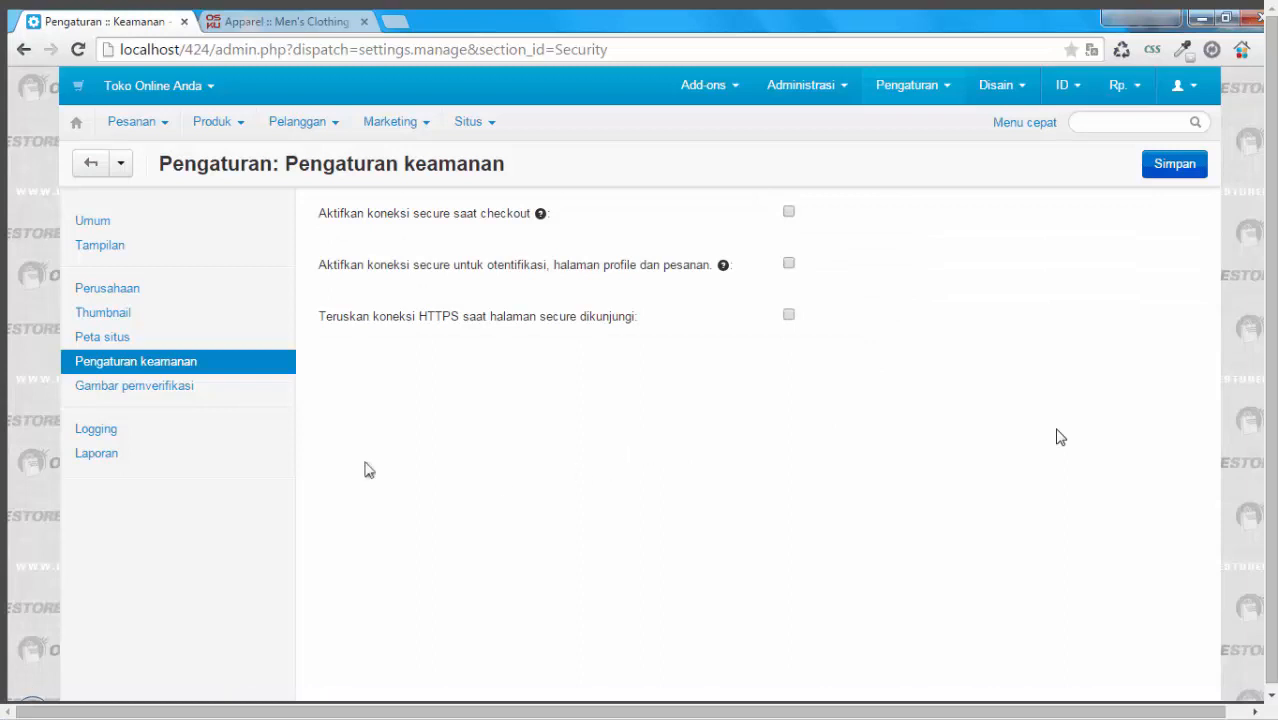
click(179, 388)
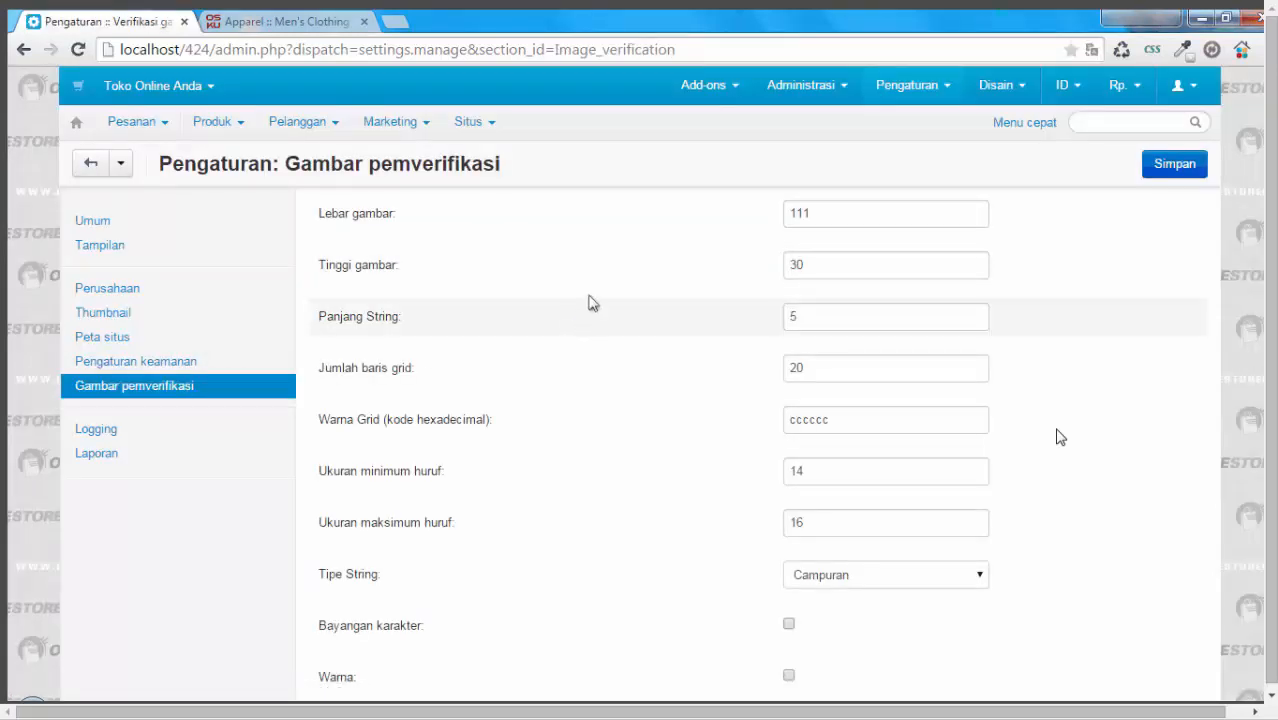
Step: Inspect the anti-bot validation image and its entry field under My Account on the store page
click(295, 20)
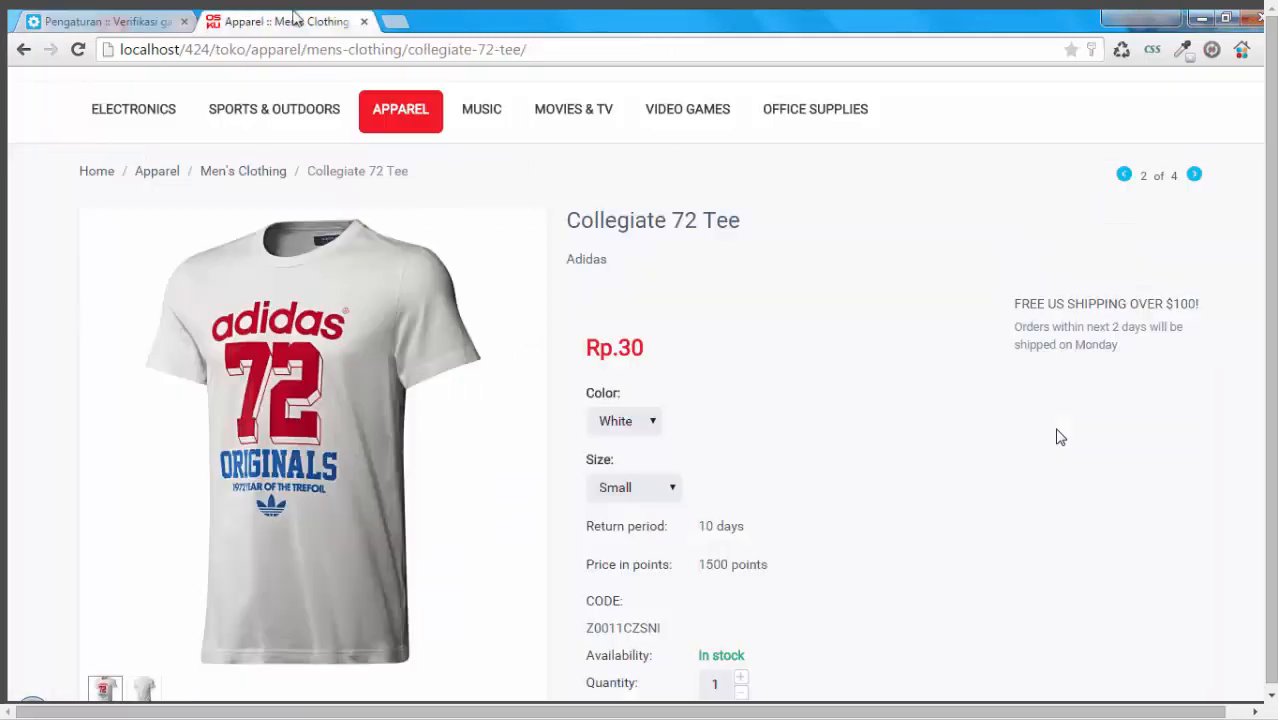
scroll(1055, 102, up, 2)
click(1140, 83)
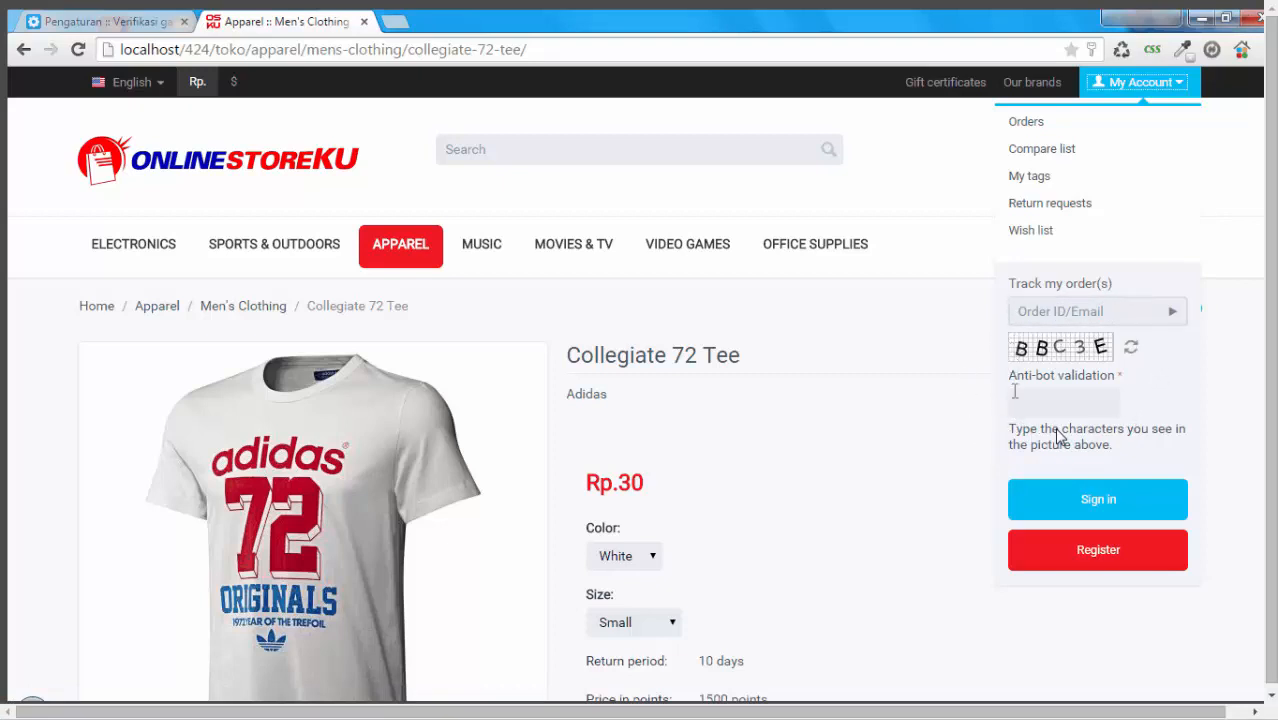
click(1021, 398)
click(1026, 404)
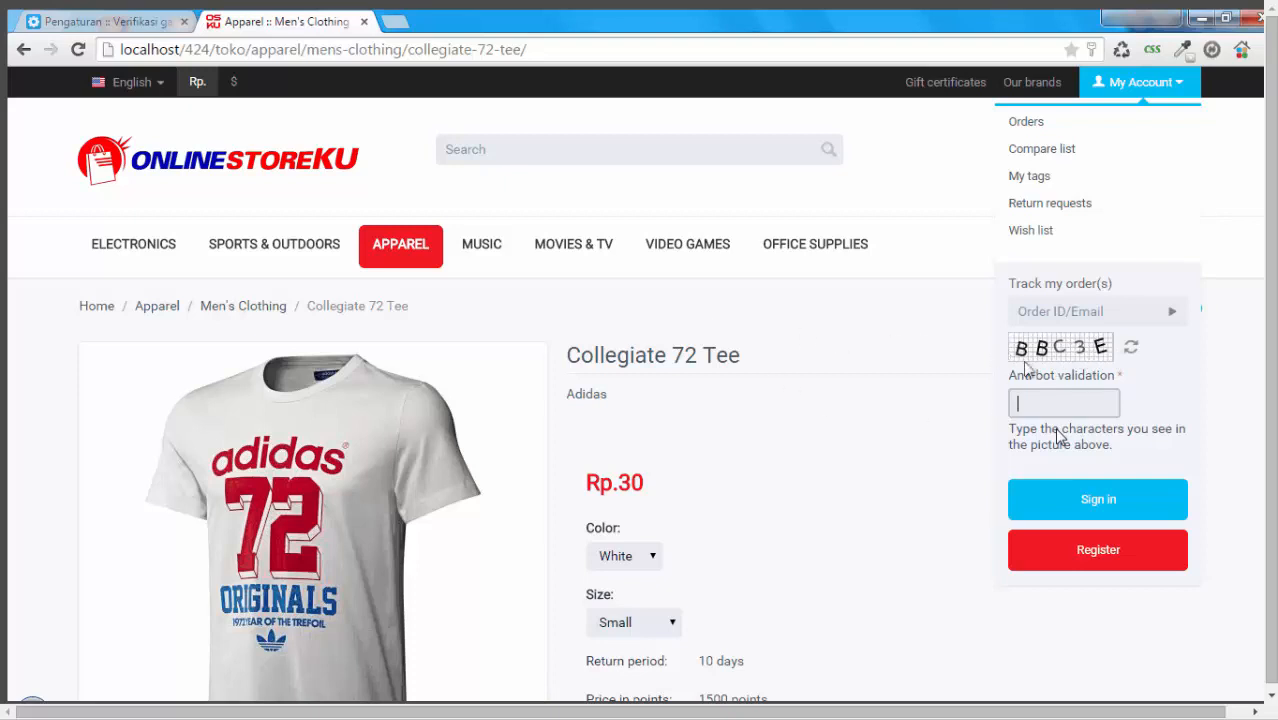
Step: Set the verification image height (Tinggi gambar) to 90 and save the image verification settings
click(110, 22)
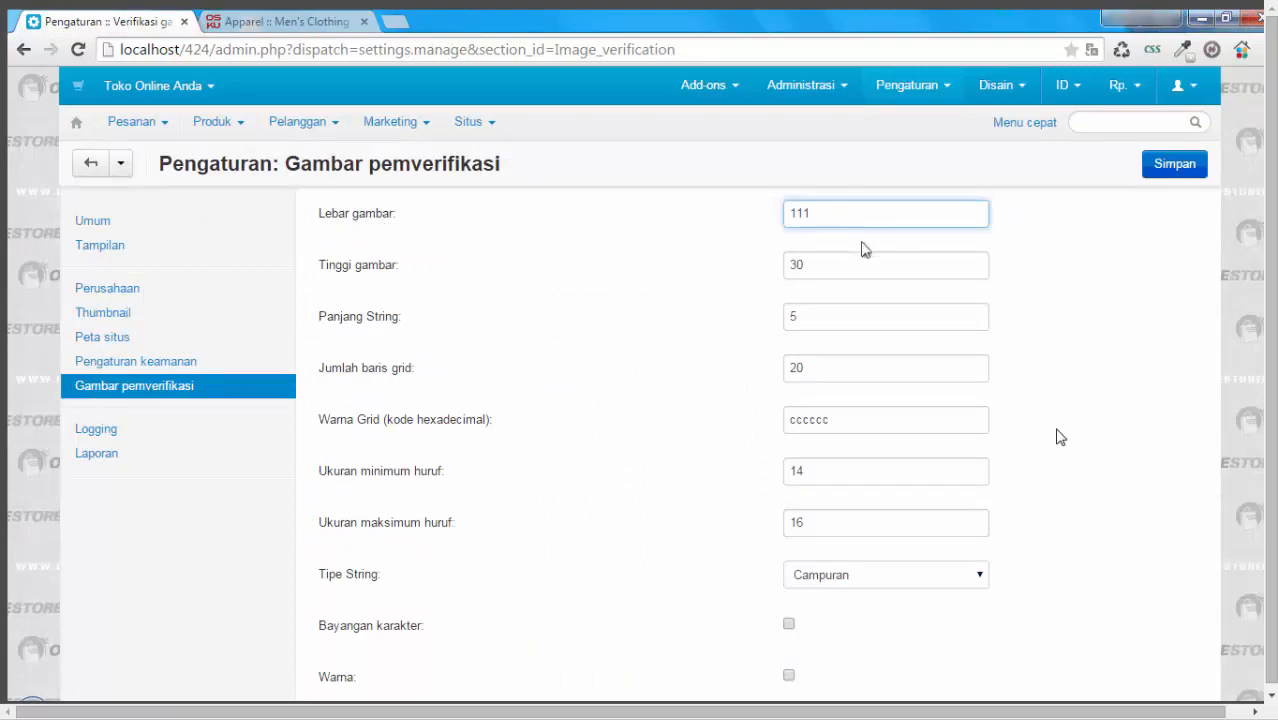
click(833, 264)
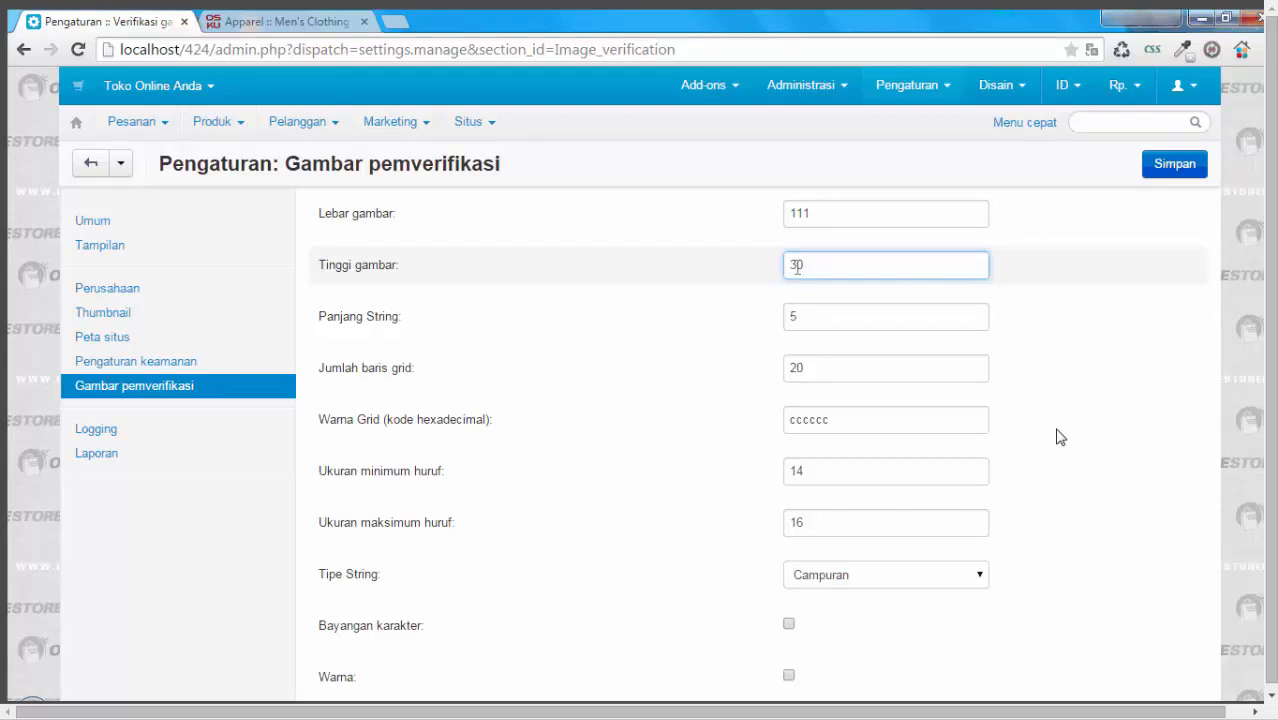
drag(797, 265, 776, 274)
text(9)
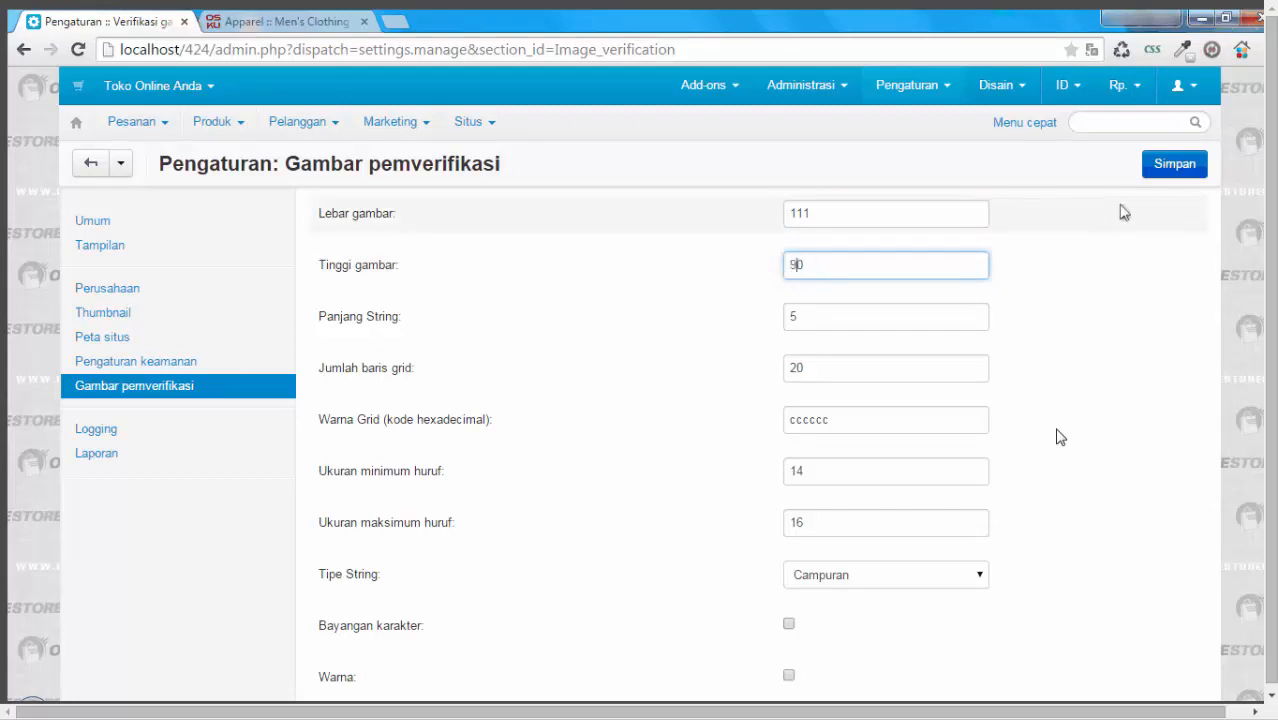
click(1174, 164)
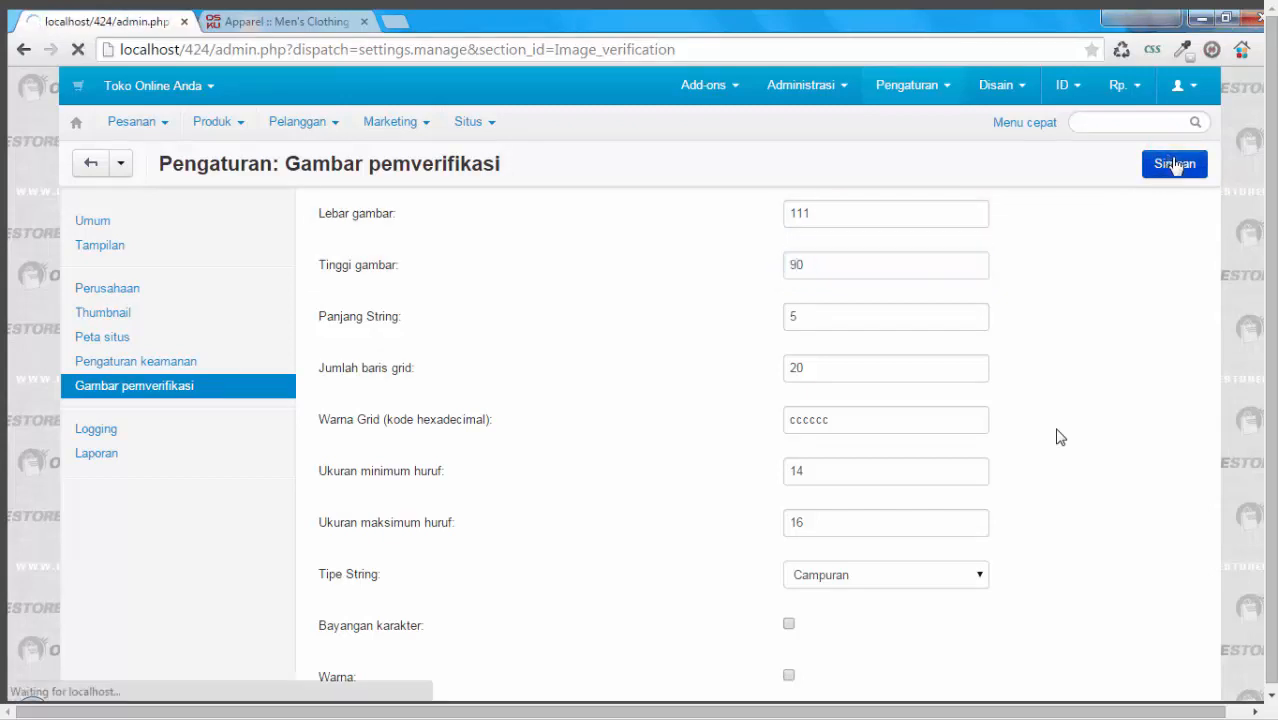
Step: Reload the store page and check the size of the anti-bot image under My Account
key(ctrl+Tab)
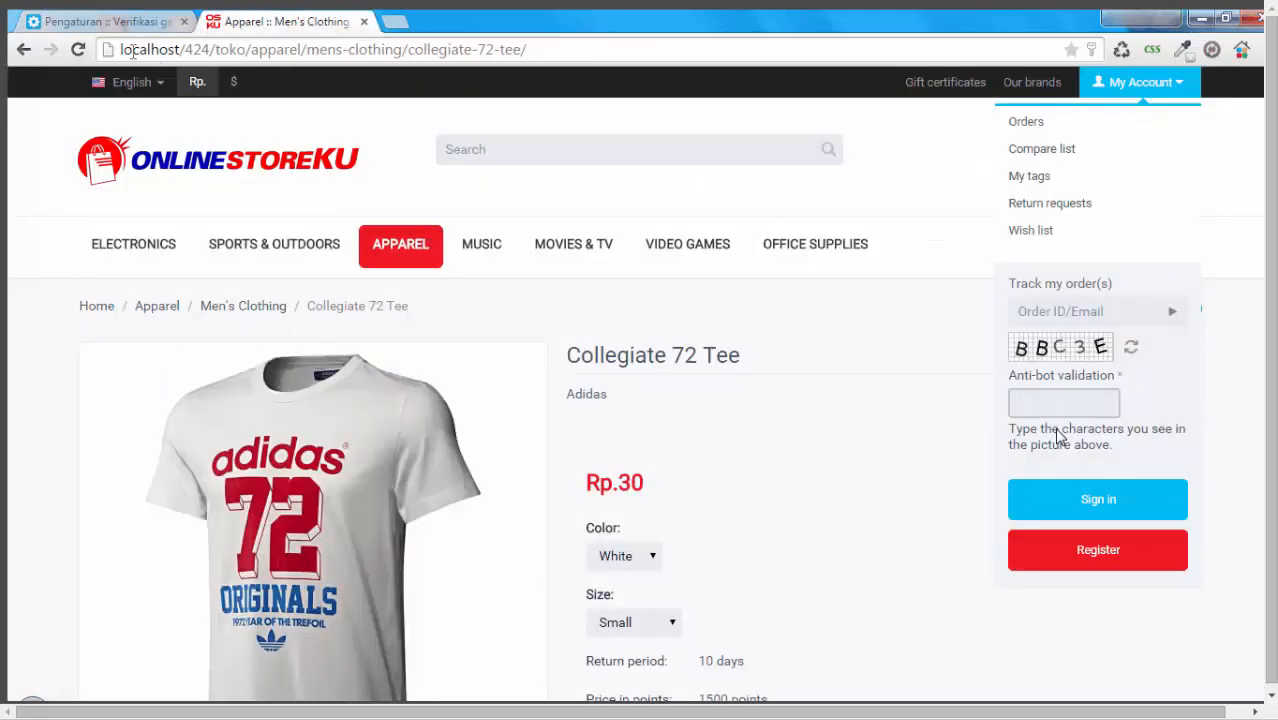
click(78, 50)
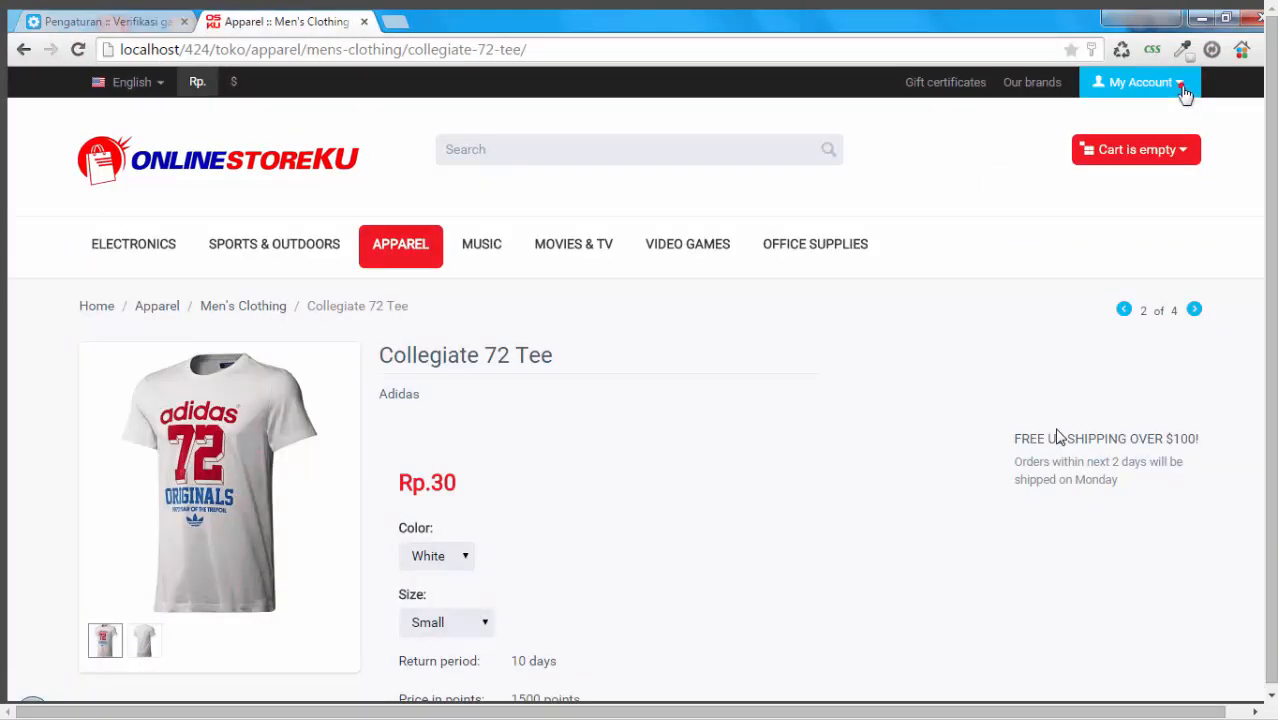
click(1184, 88)
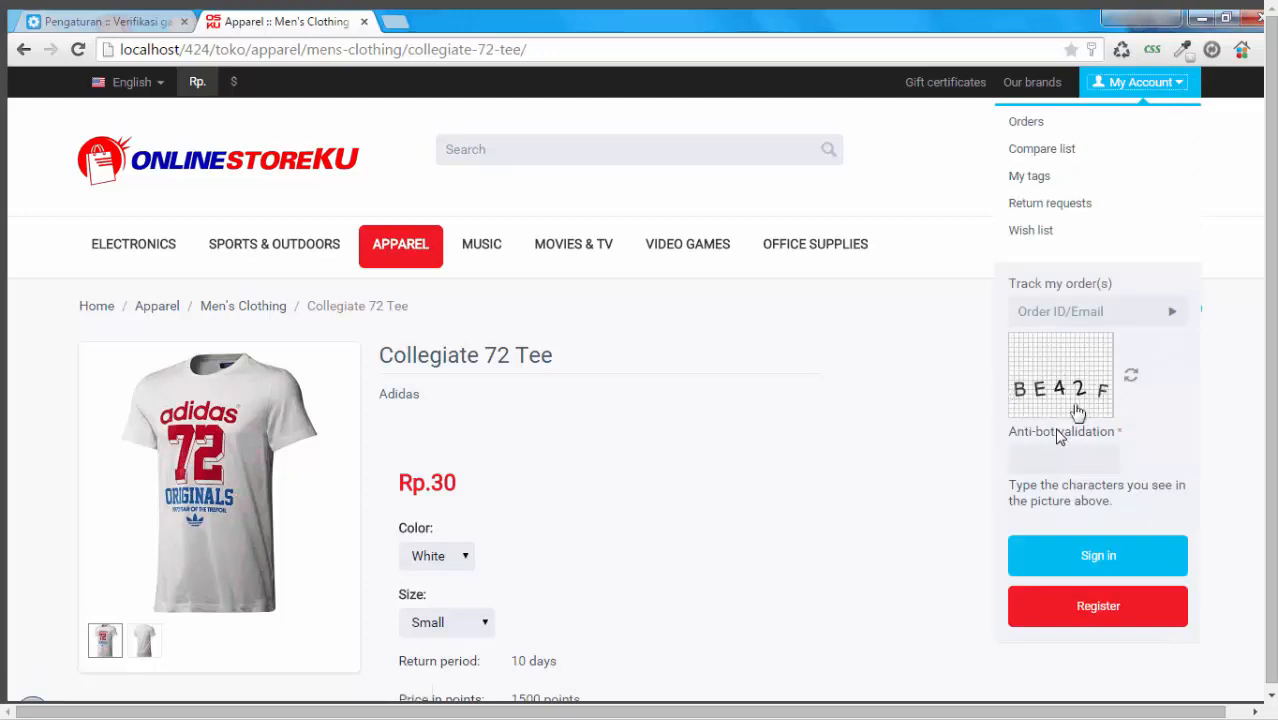
Step: Set the verification image's maximum font size to 26, number of grid lines to 10 and string length to 6
click(128, 21)
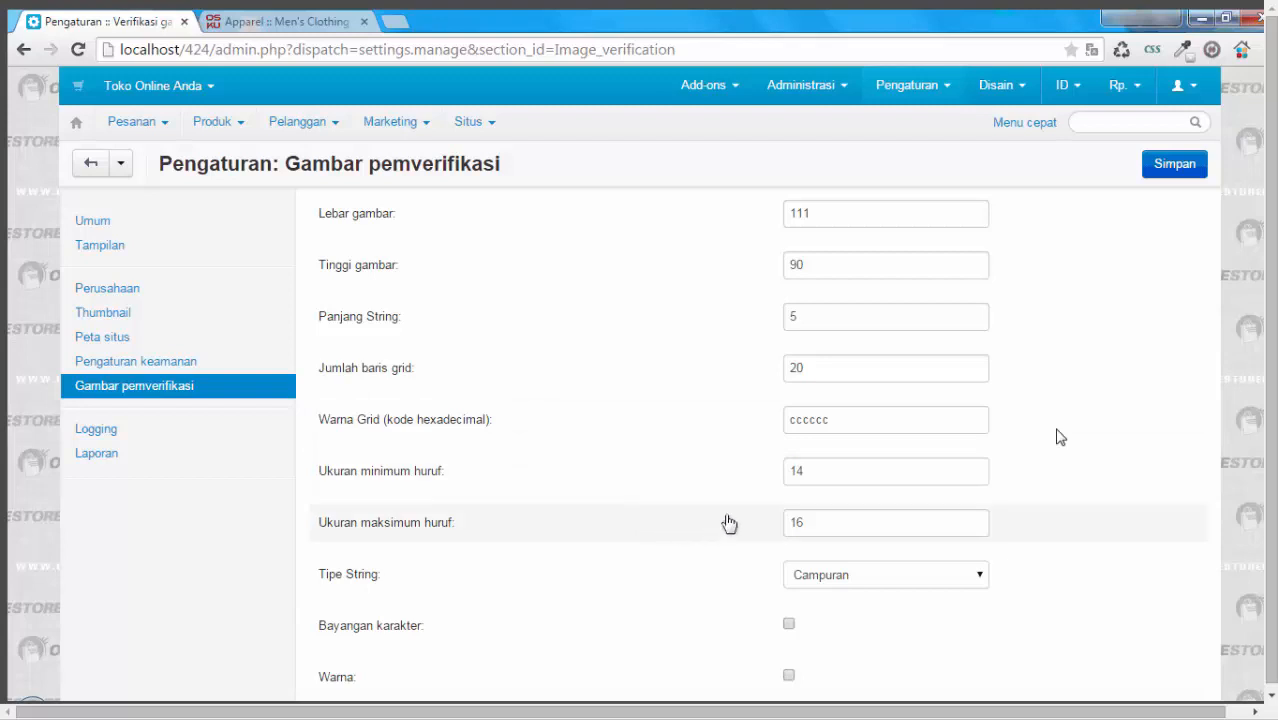
drag(798, 517, 765, 531)
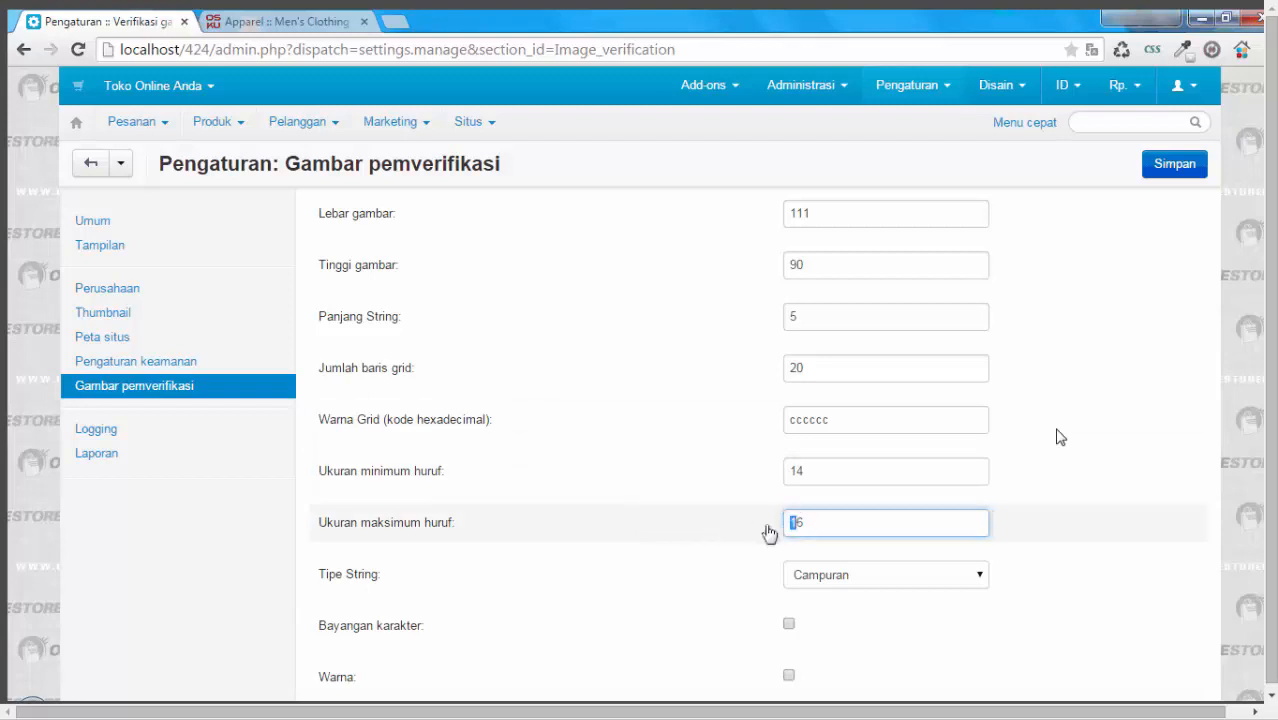
text(2)
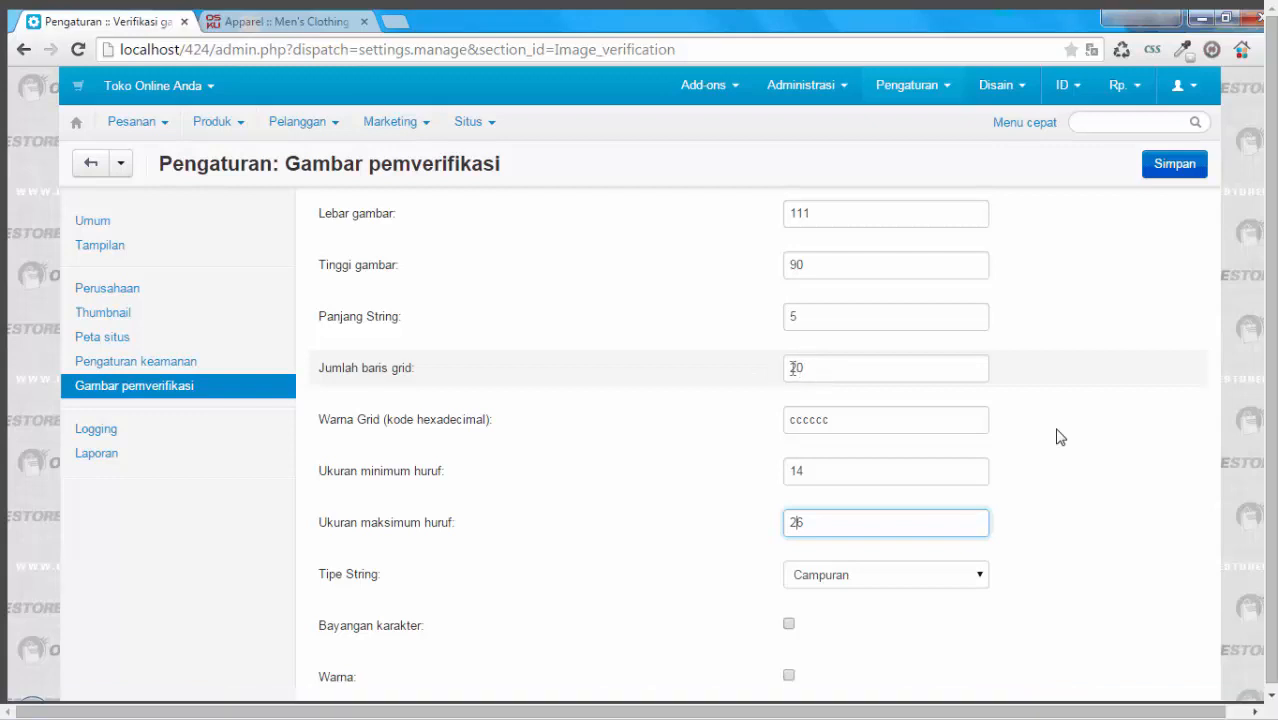
drag(796, 370, 773, 378)
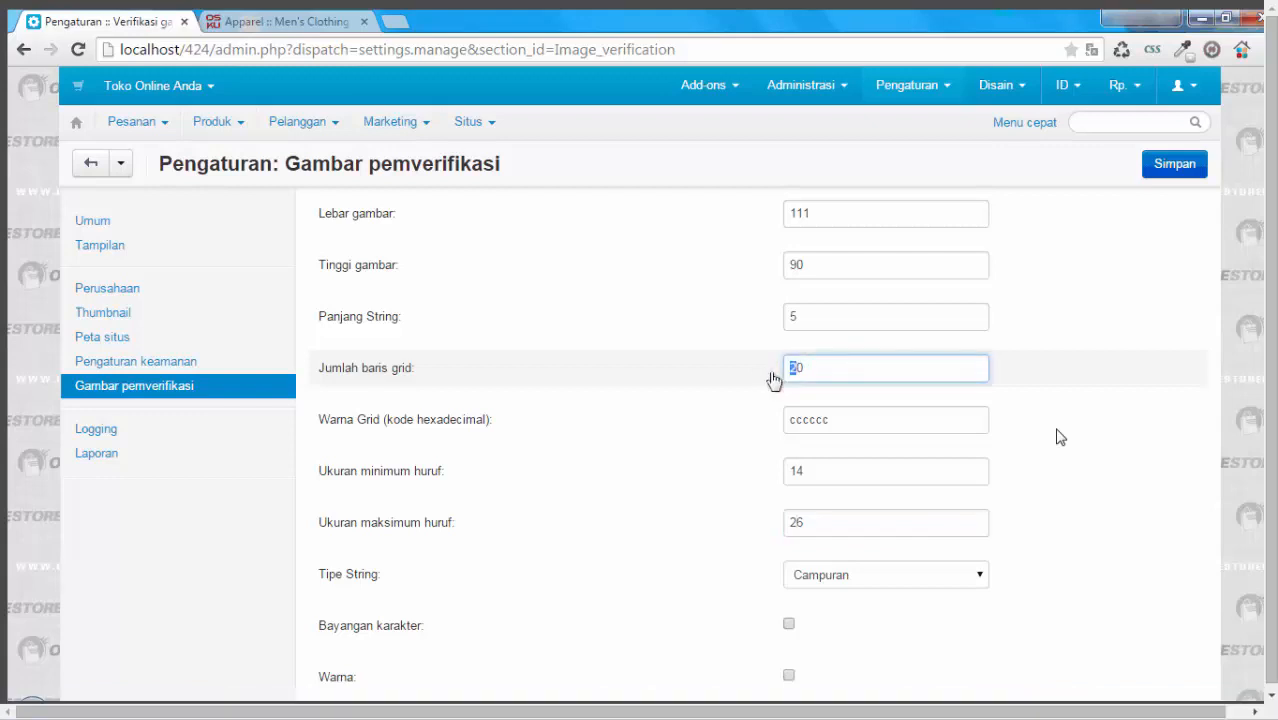
text(1)
drag(816, 321, 777, 321)
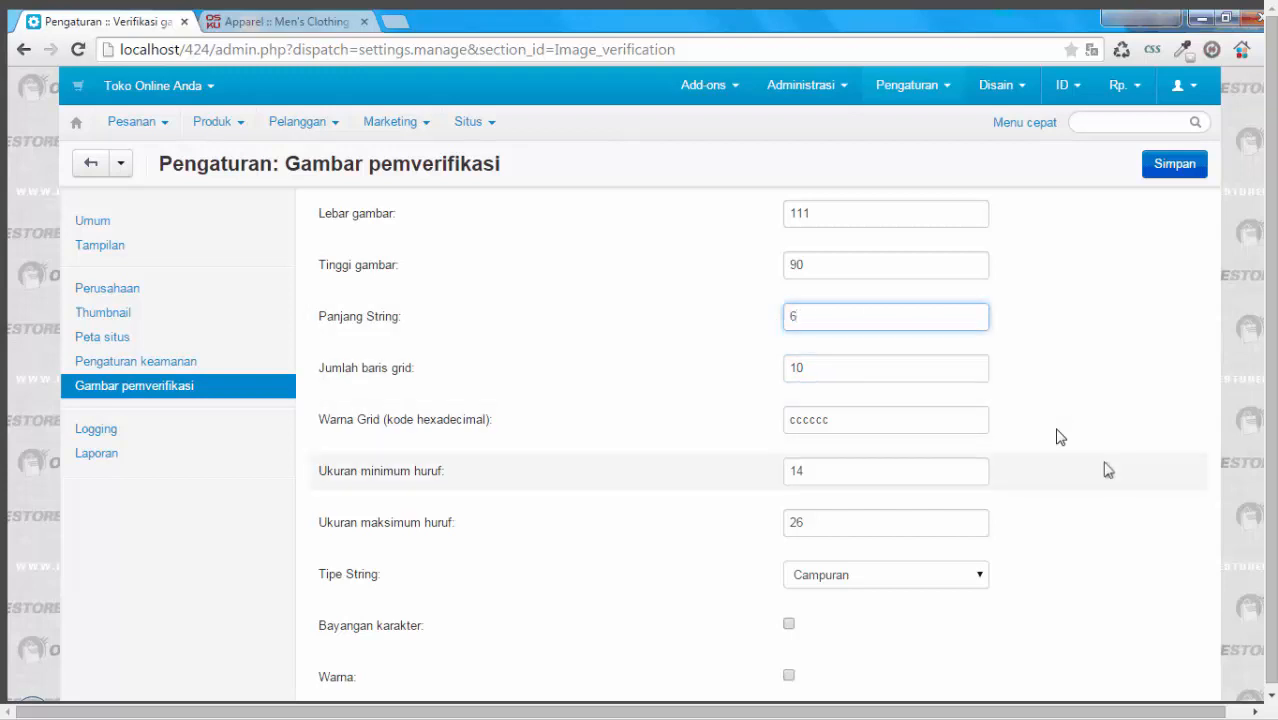
scroll(1108, 470, down, 1)
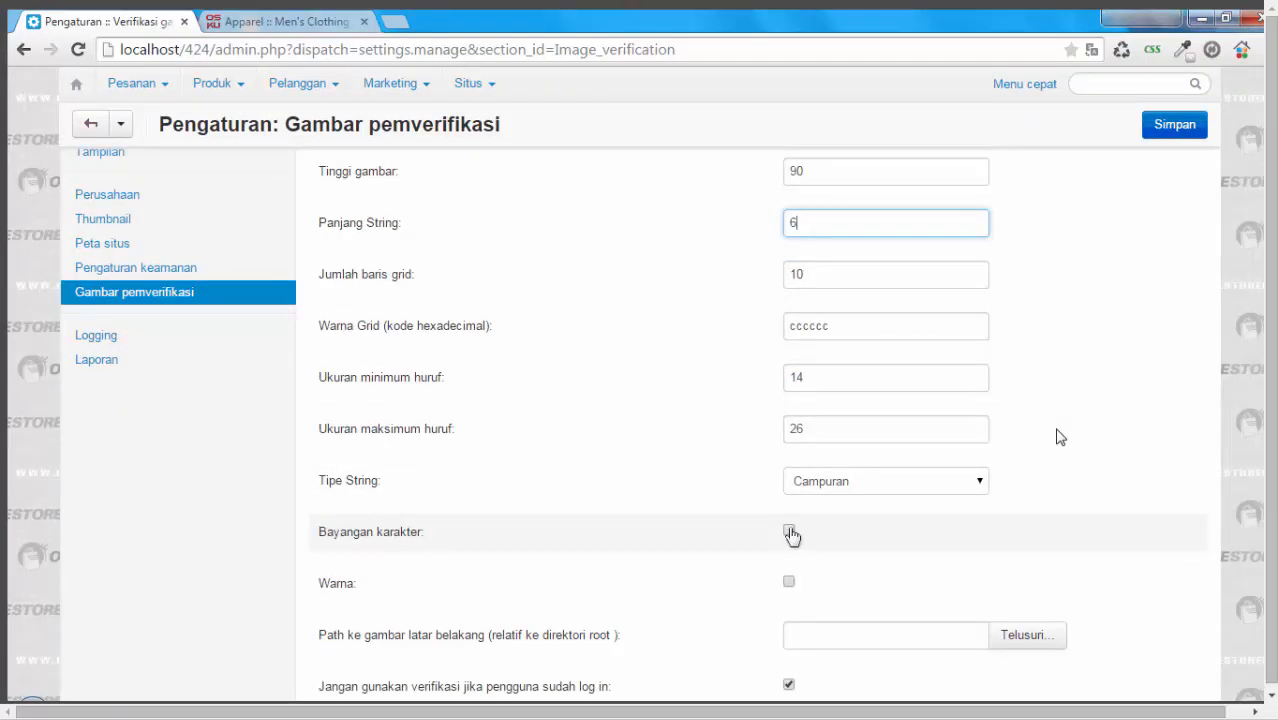
click(789, 582)
scroll(985, 530, down, 1)
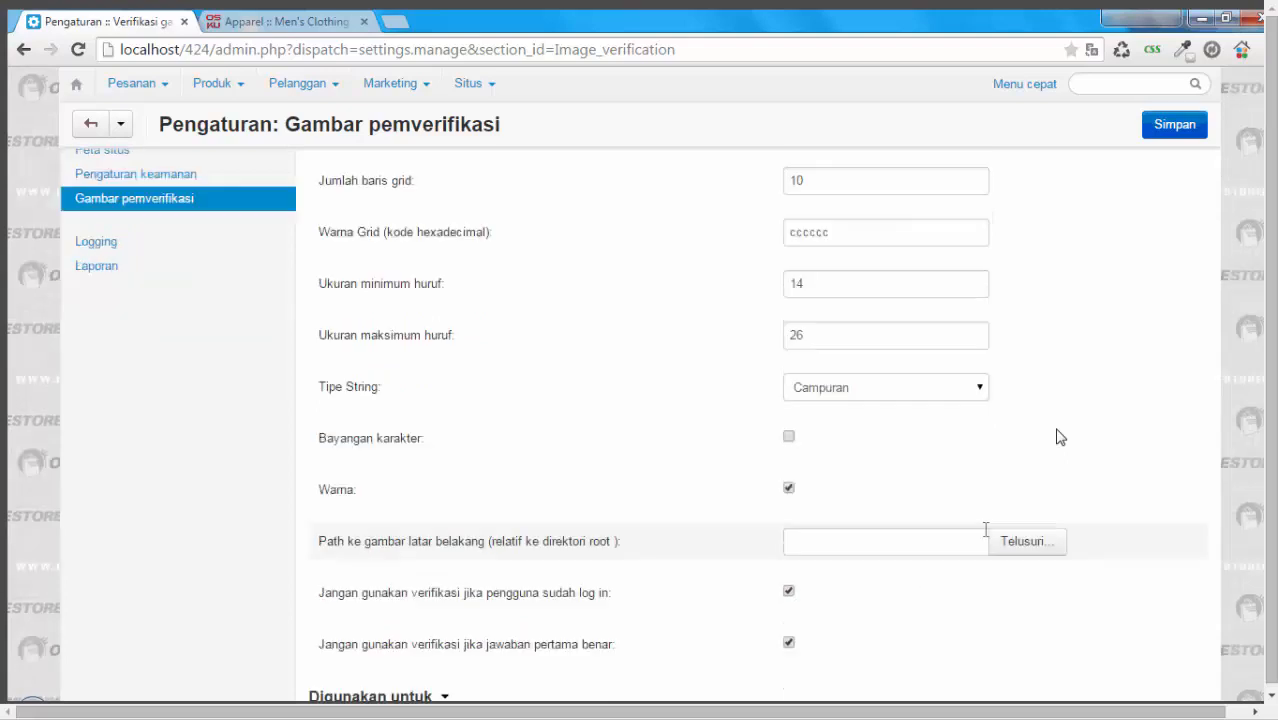
click(789, 488)
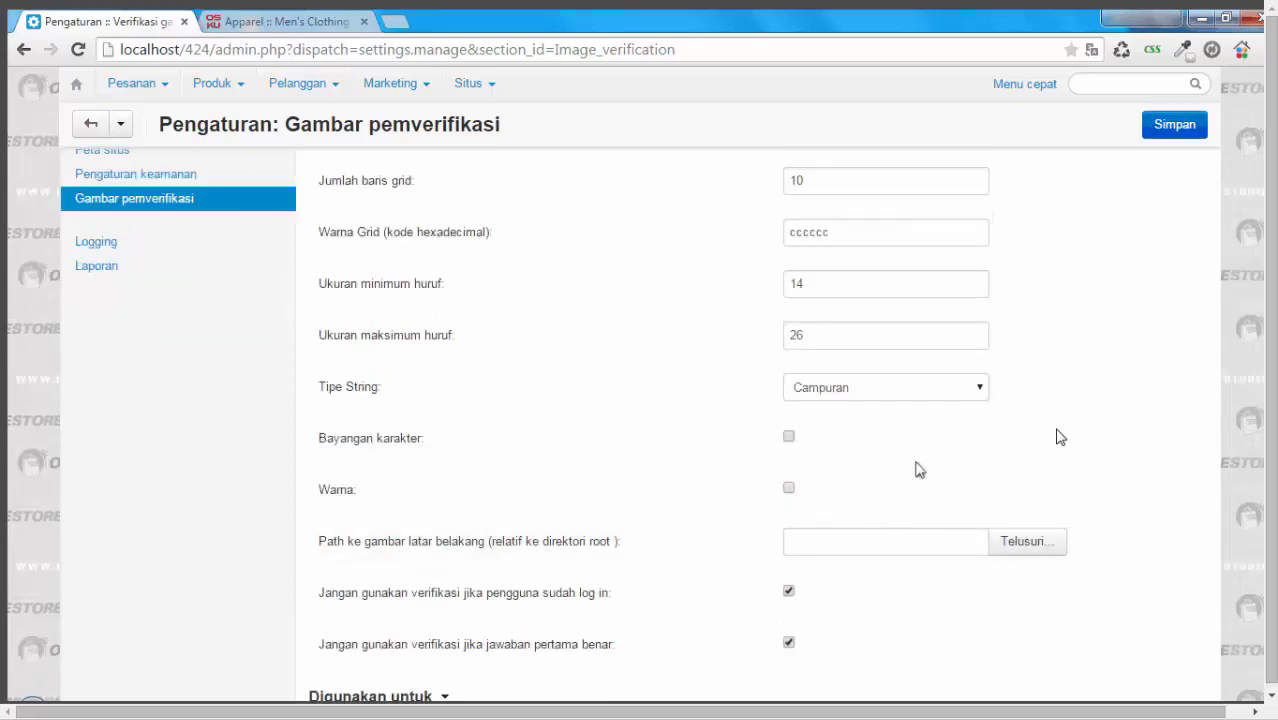
Step: Turn off image verification for the login form (Formulir Login) and save the settings
scroll(1060, 437, up, 2)
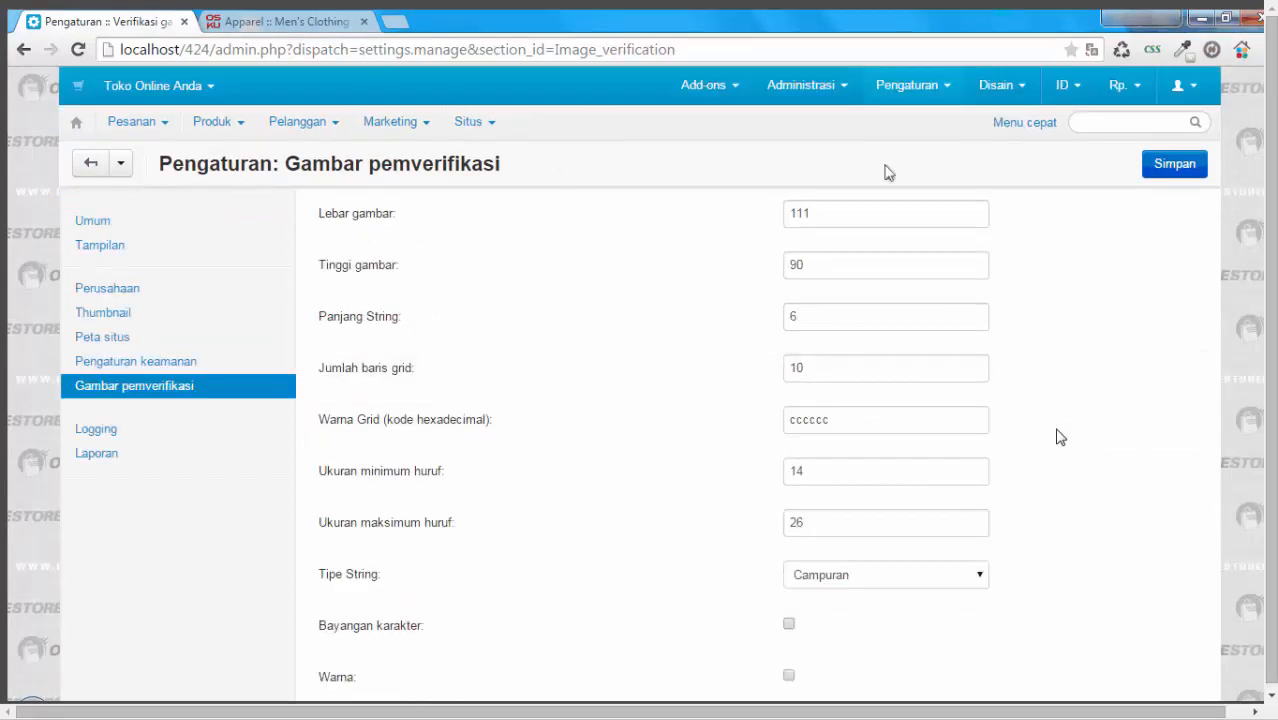
scroll(1171, 172, down, 3)
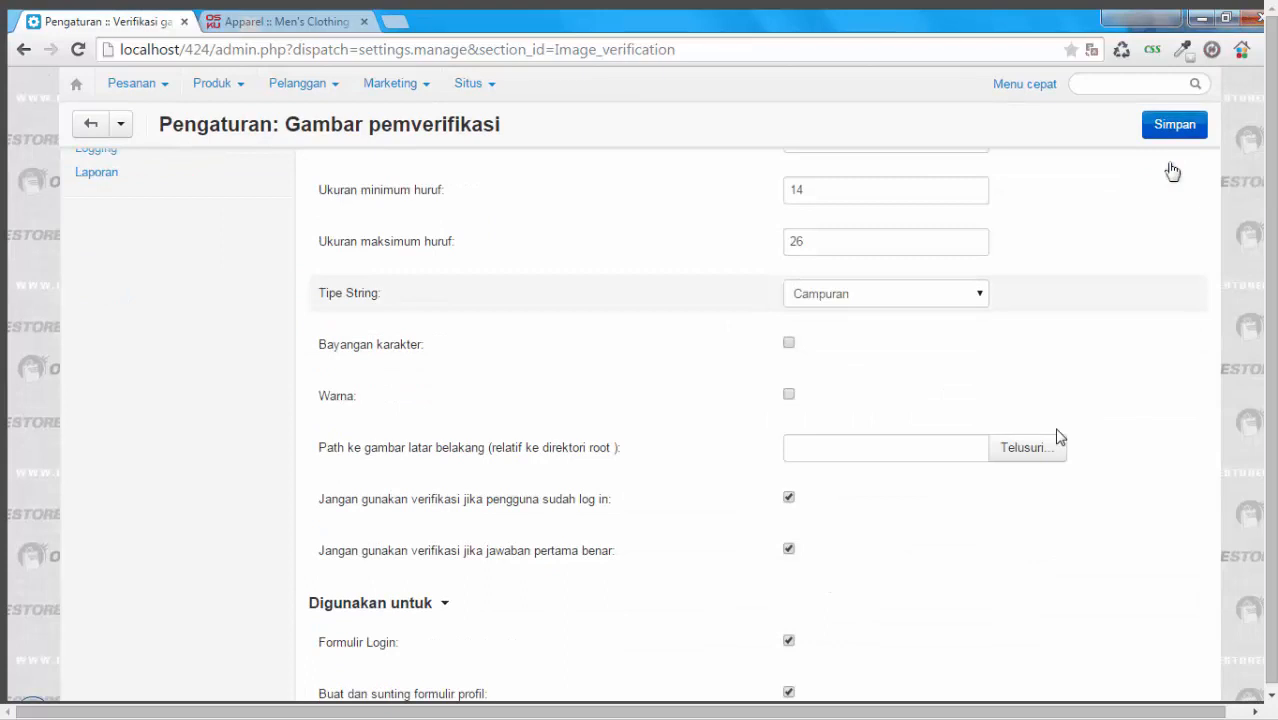
scroll(1172, 170, down, 2)
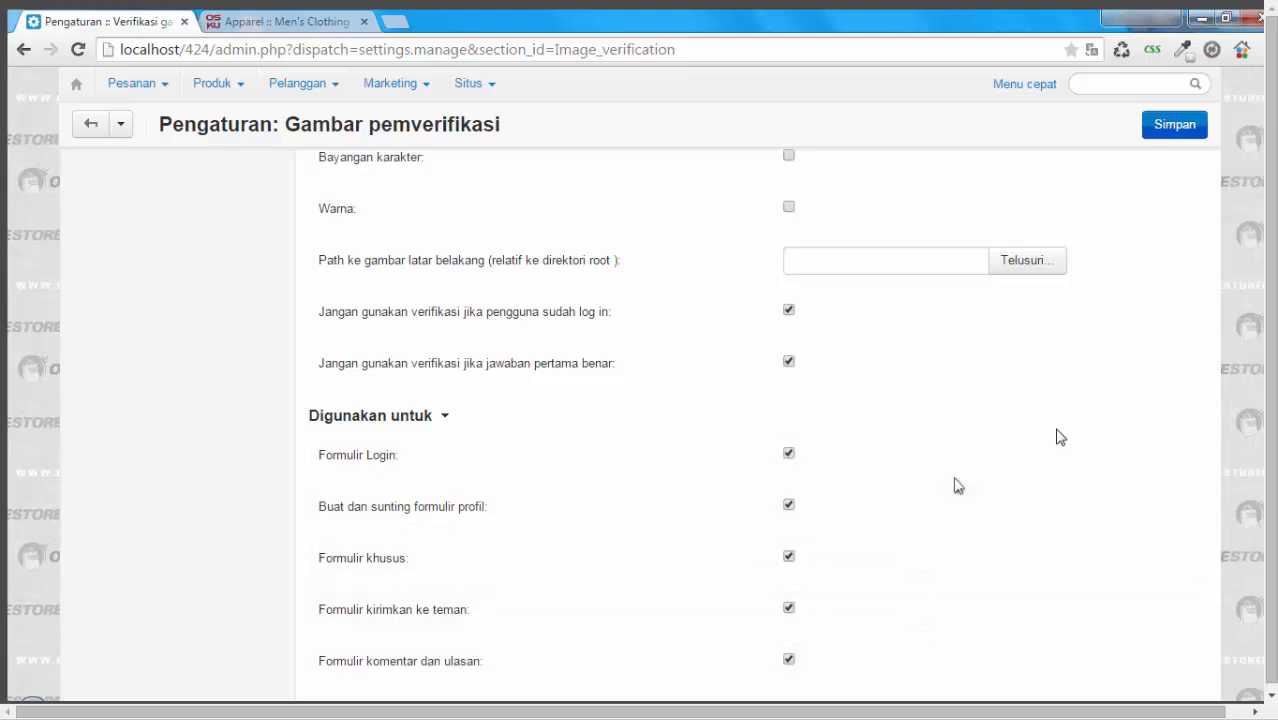
scroll(987, 428, down, 2)
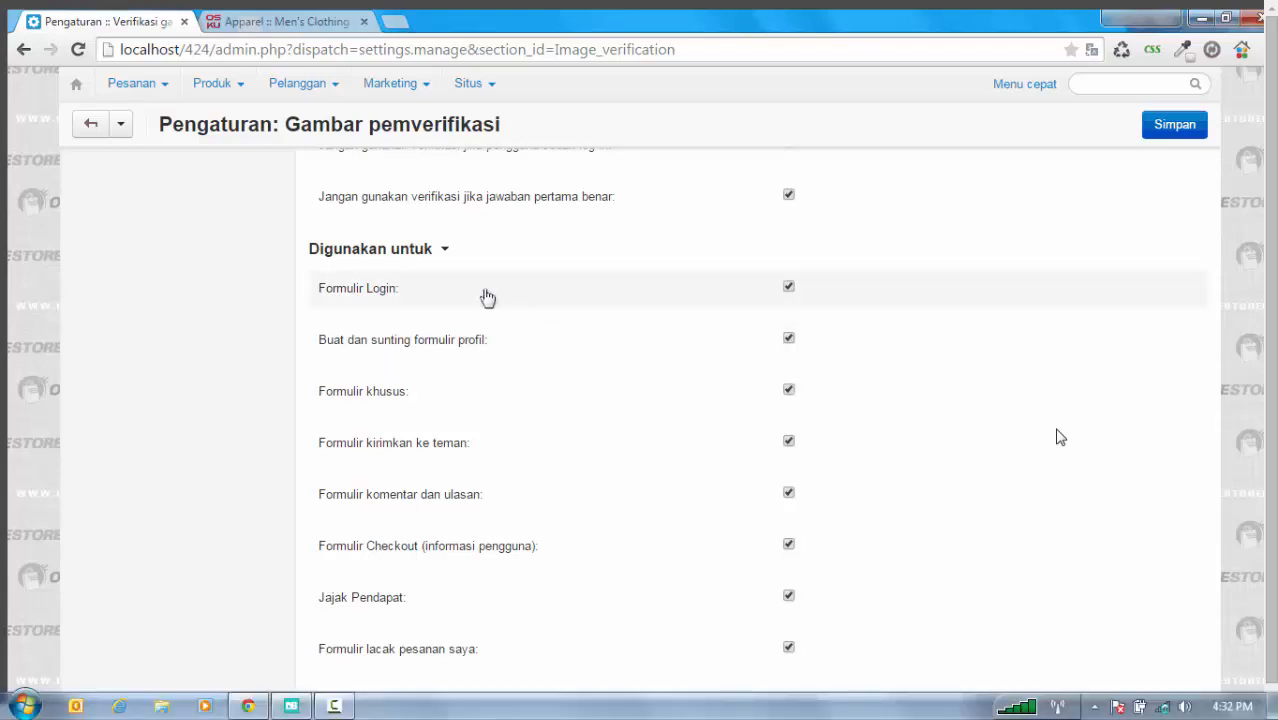
click(788, 289)
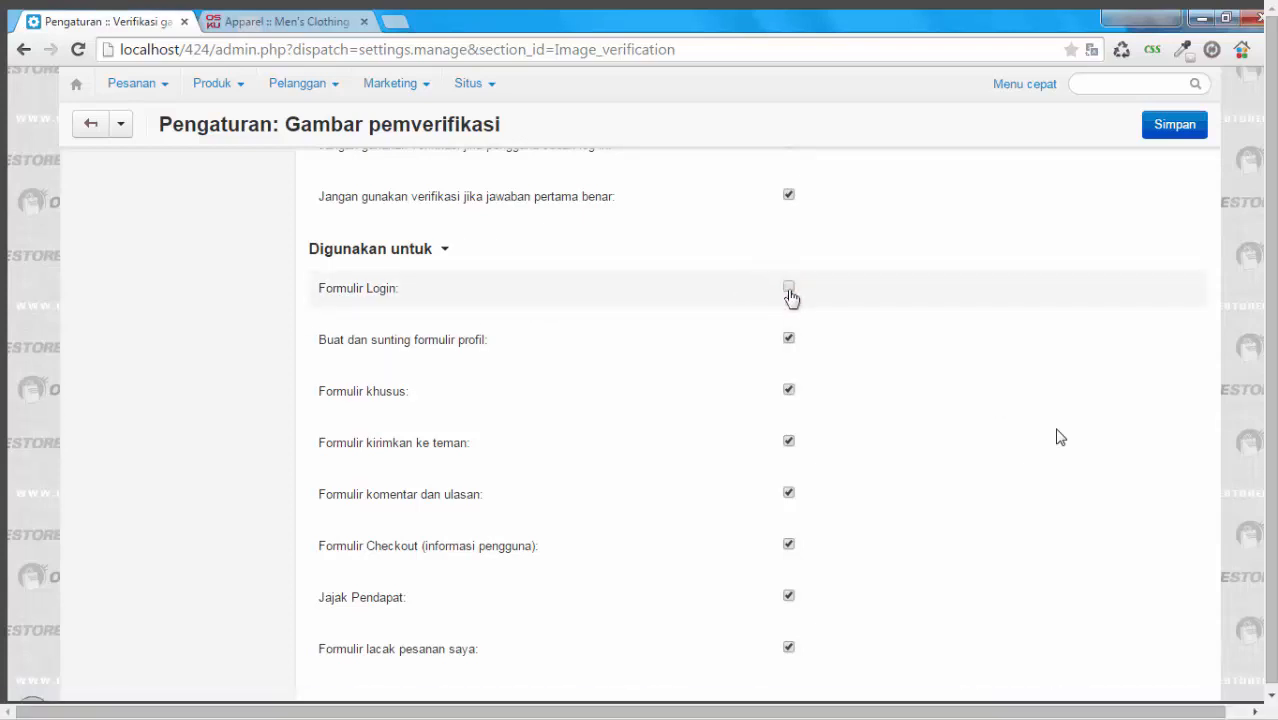
click(789, 289)
click(1166, 135)
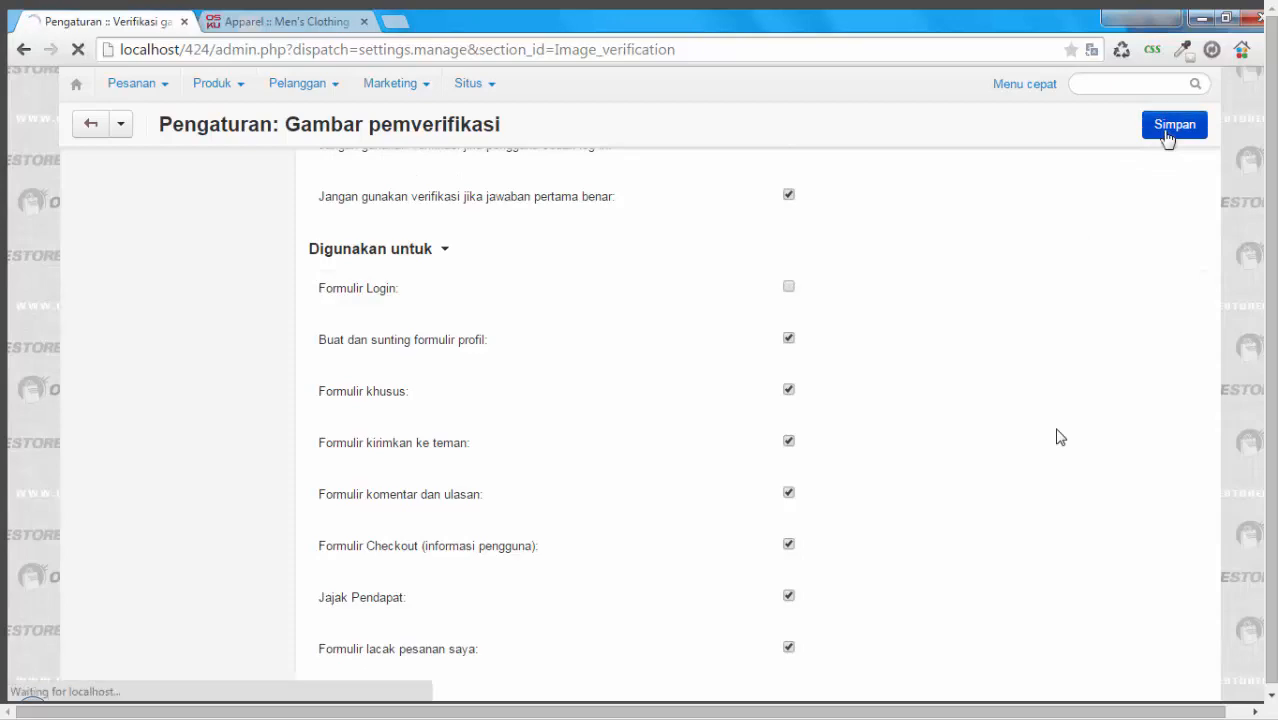
Step: Reload the store page and inspect the My Account anti-bot image and the sign-in form
click(305, 22)
click(78, 51)
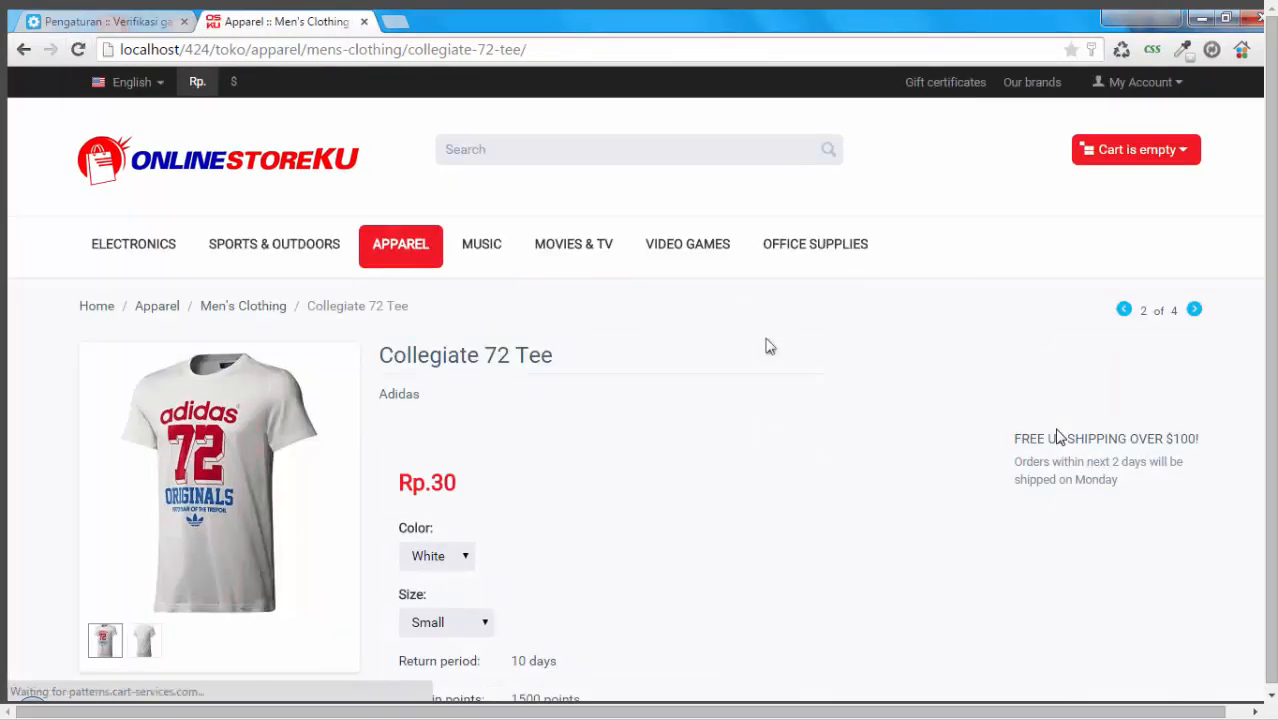
click(1183, 85)
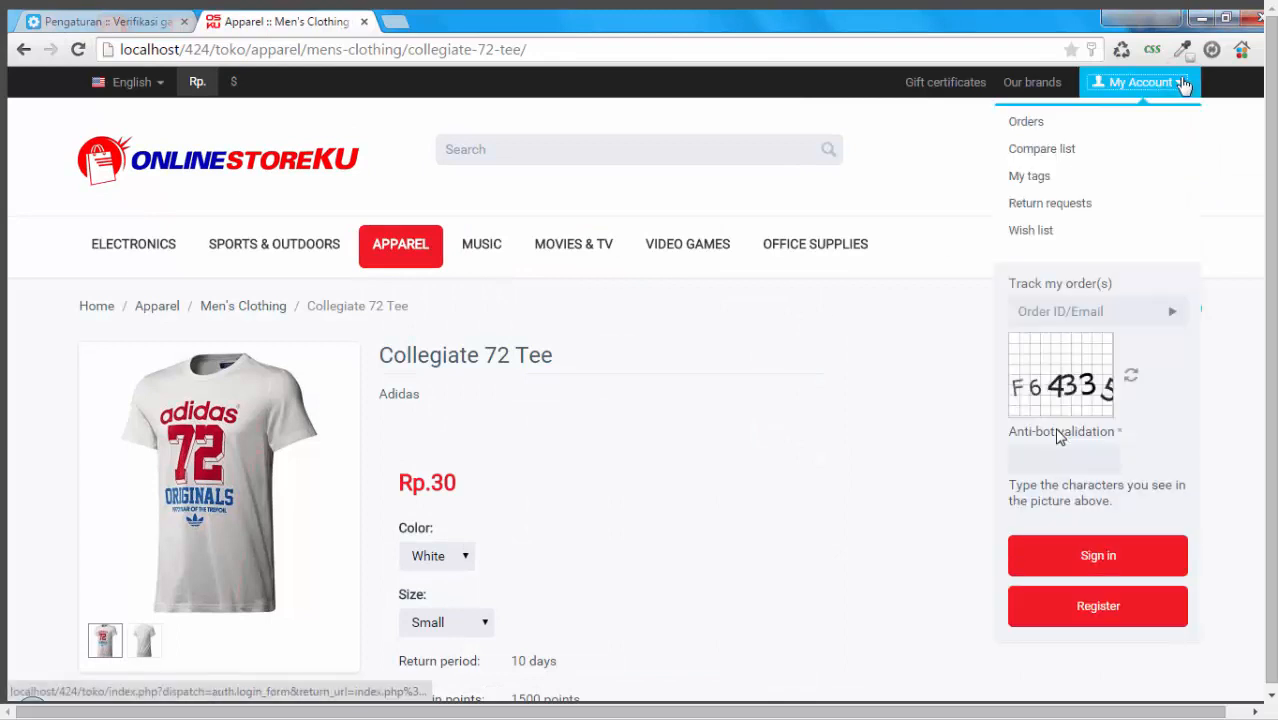
click(1118, 562)
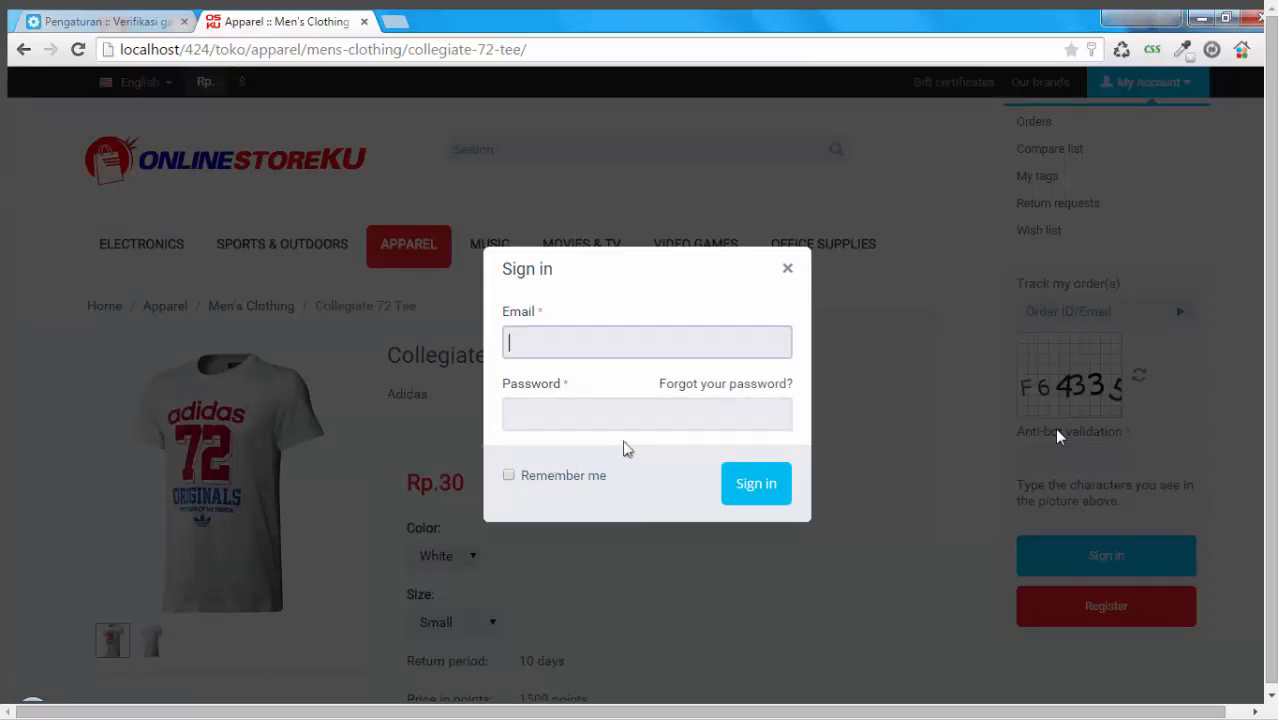
key(ctrl+Tab)
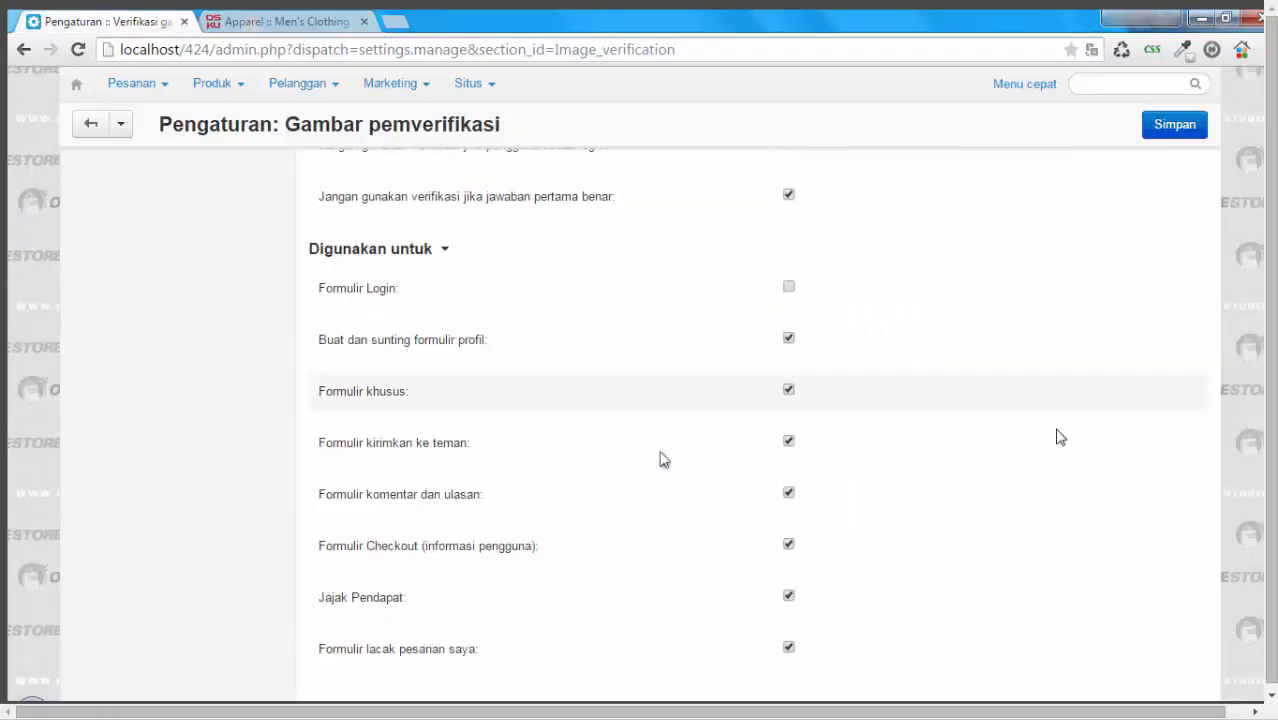
scroll(660, 460, up, 8)
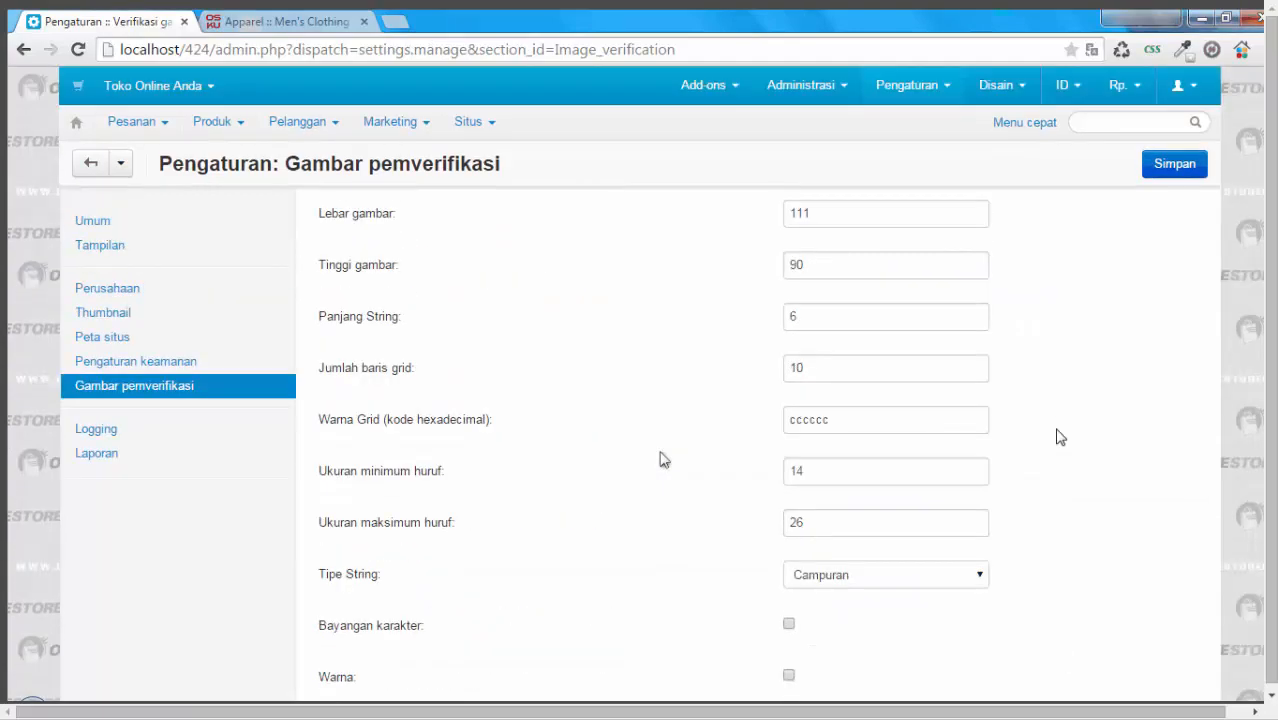